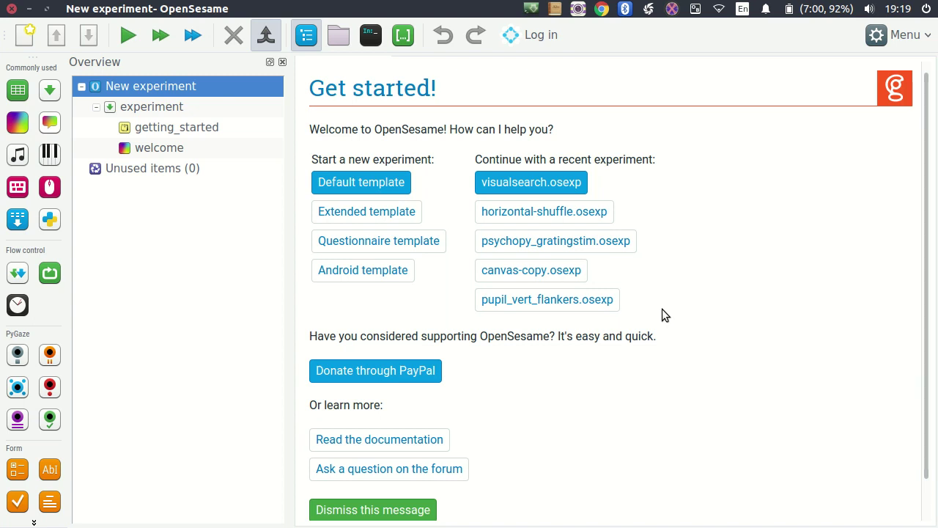
Examine the example search display image Selection_003.png to see how the letters are arranged around the fixation dot.
mouse_move(3, 304)
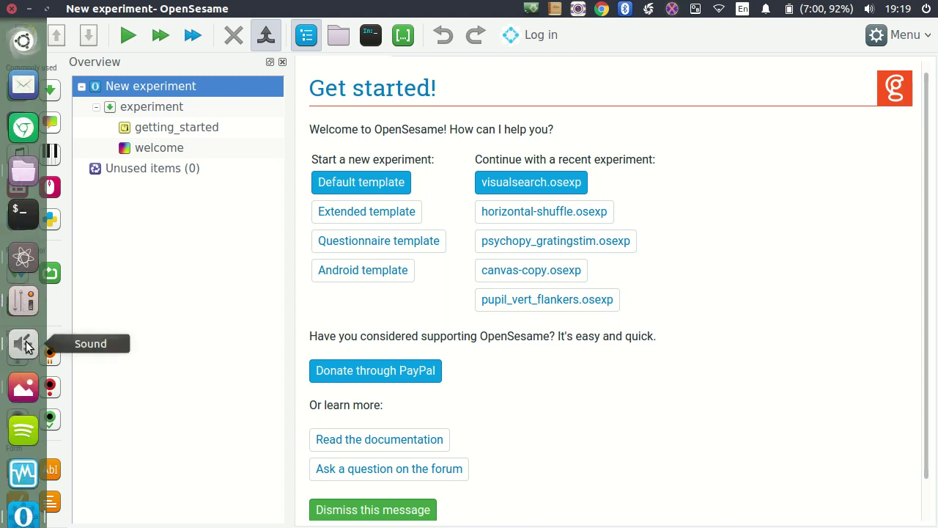
left_click(23, 386)
left_click_drag(531, 126, 513, 126)
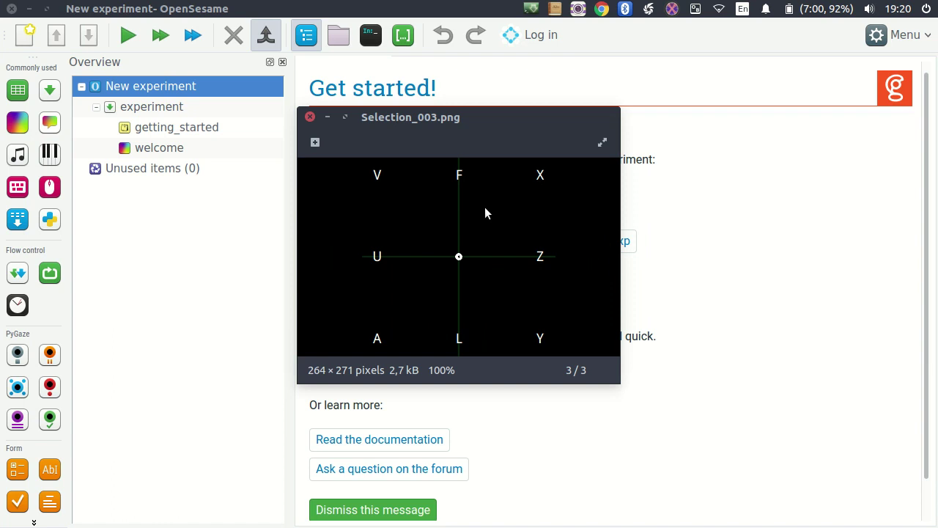
left_click(705, 174)
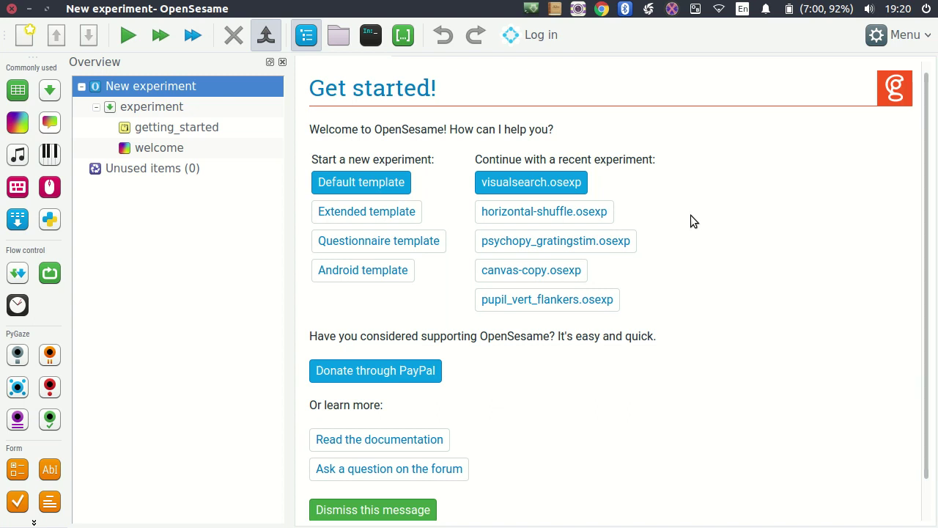
Start a new experiment from the default template and permanently delete its getting_started item.
left_click(387, 185)
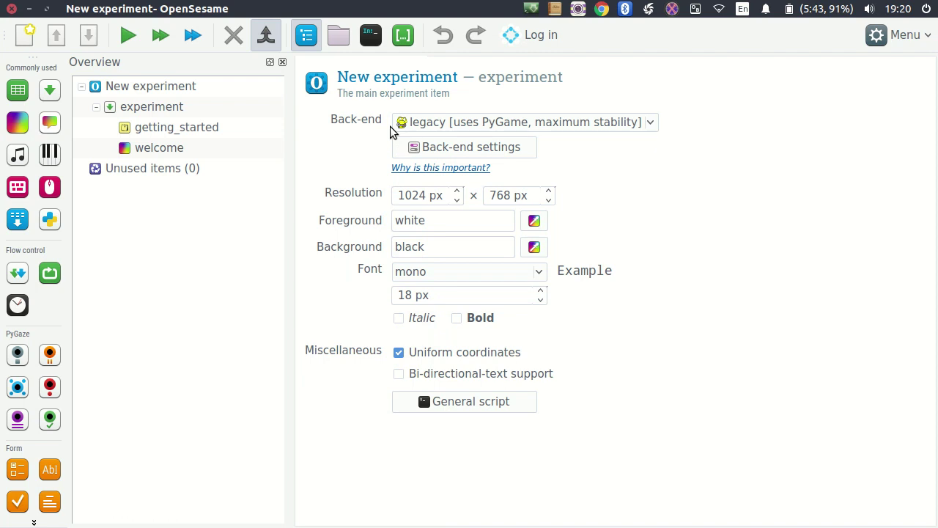
right_click(178, 131)
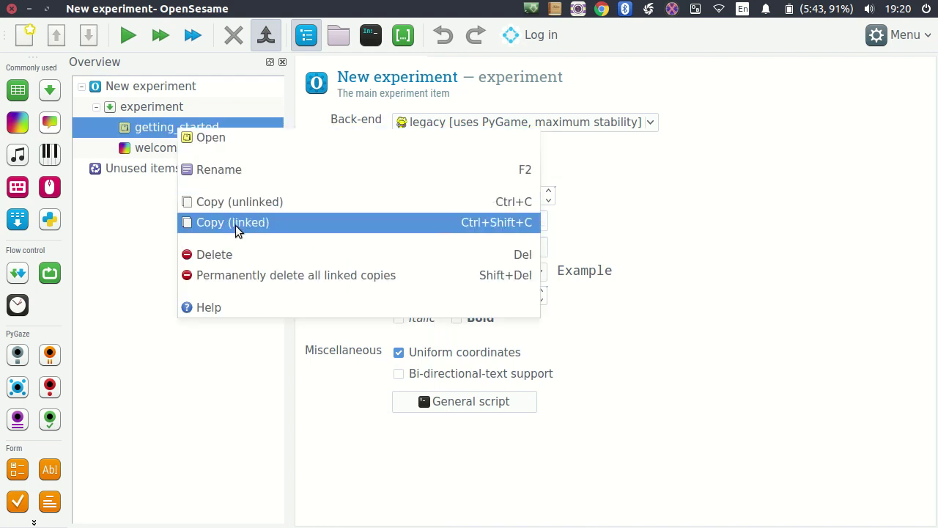
left_click(255, 270)
left_click(590, 292)
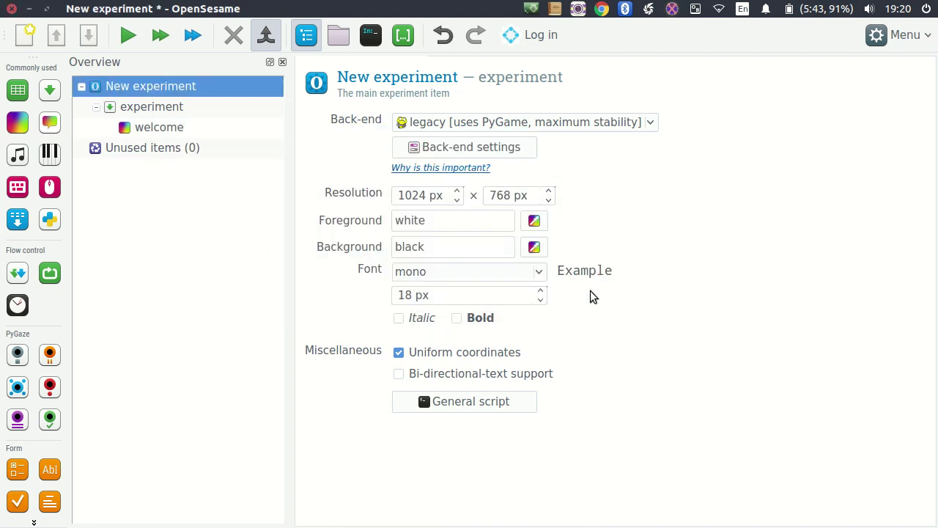
Rename the welcome sketchpad as instructions.
left_click(167, 128)
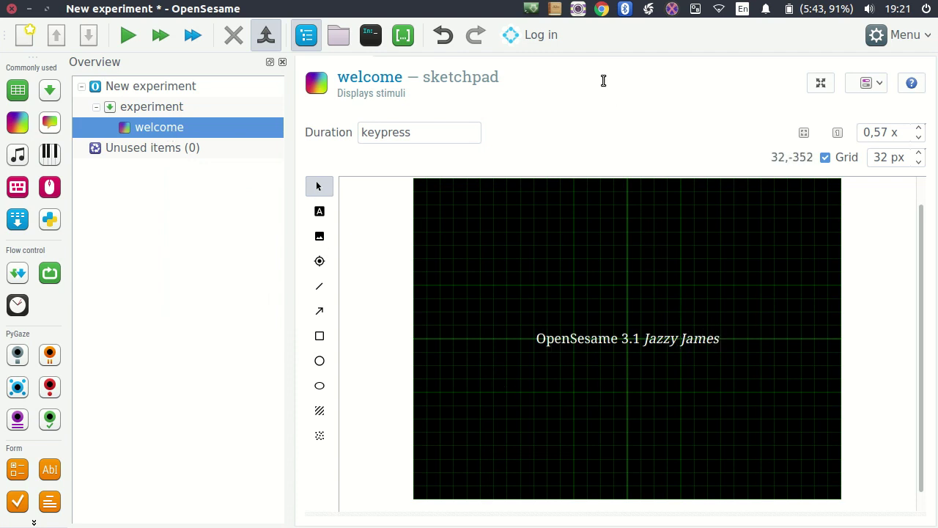
left_click(366, 73)
type("instructions")
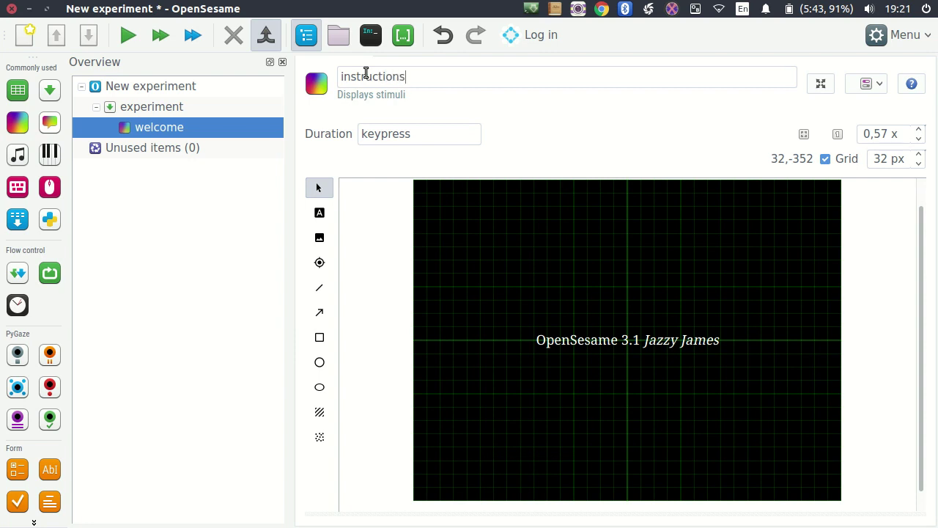
key("Return")
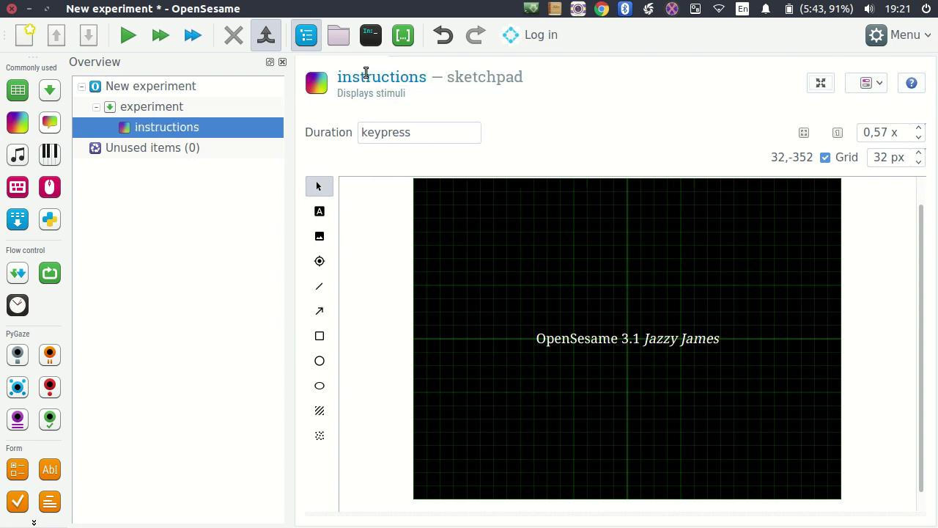
Replace the instructions sketchpad's central text with the heading "INSTRUCTIONS", a blank line and "If you an F press the left key".
double_click(626, 342)
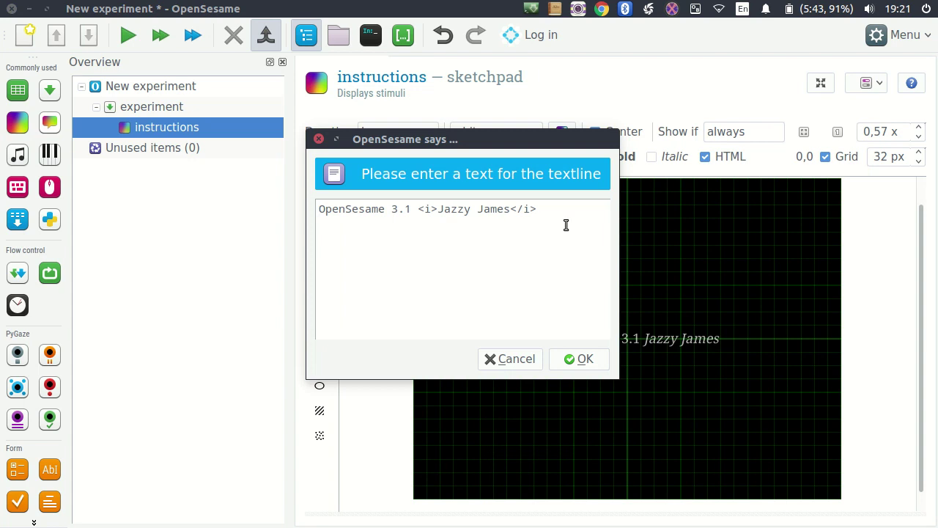
key("ctrl+a")
type("INSTRU")
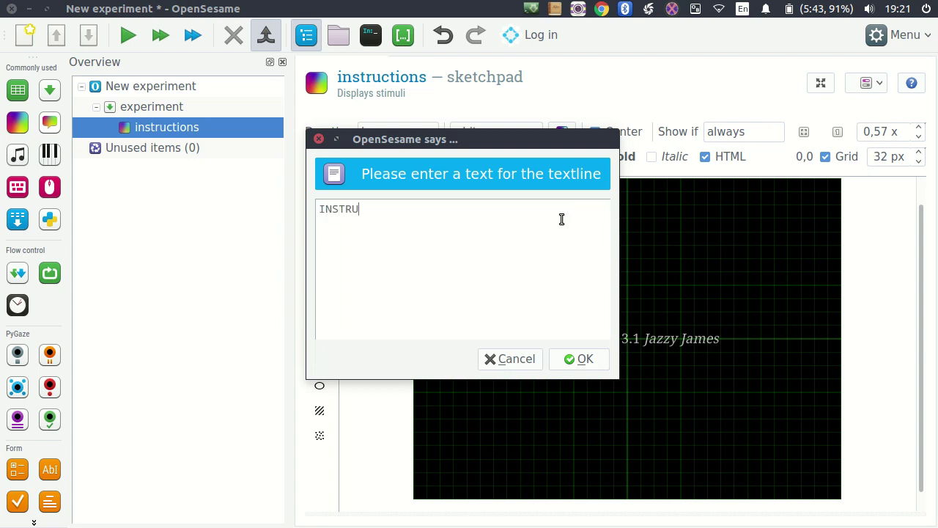
type("CTIONS")
key("Return")
key("Return")
type("If you an F ")
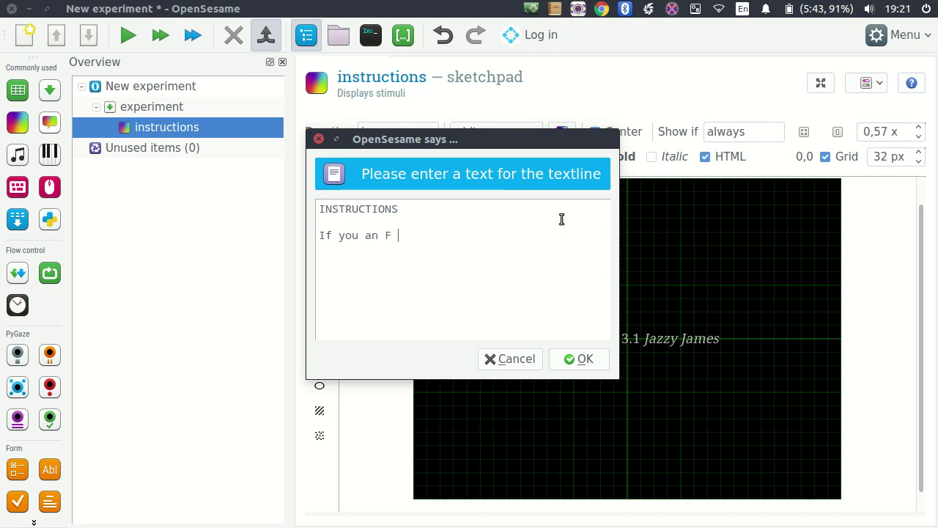
type("press the left key I")
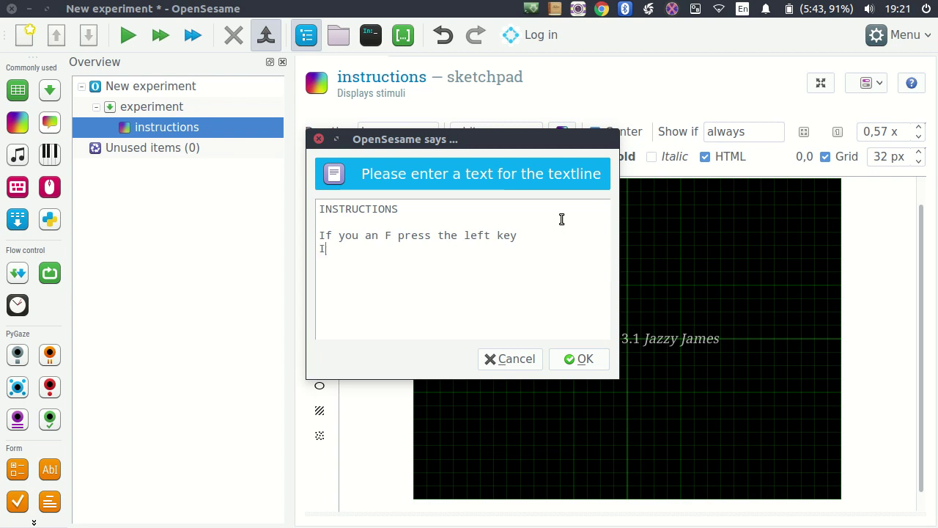
Complete the instruction text with "If you an H press the right key", a blank line and "Press any key to begin!".
type("f you an H press the right key")
key("Return")
key("Return")
type("Press any key to begin")
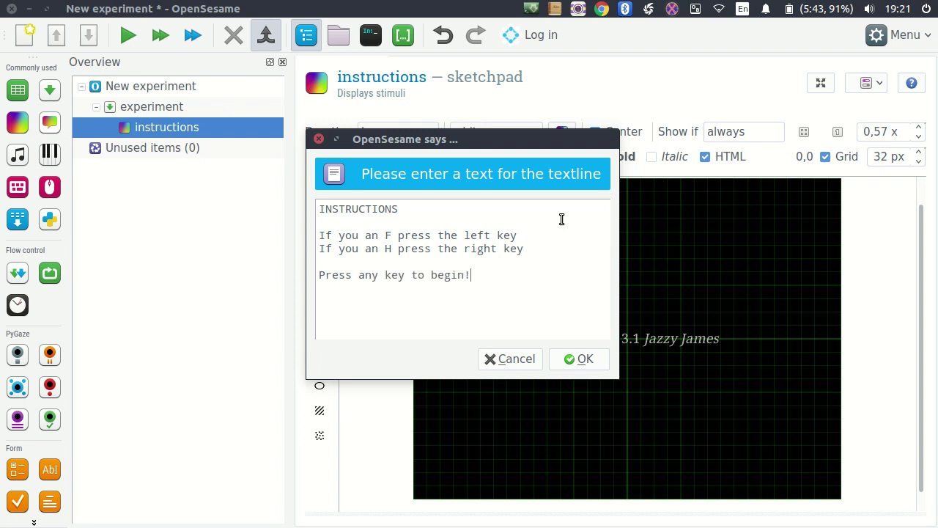
type("!")
left_click(594, 360)
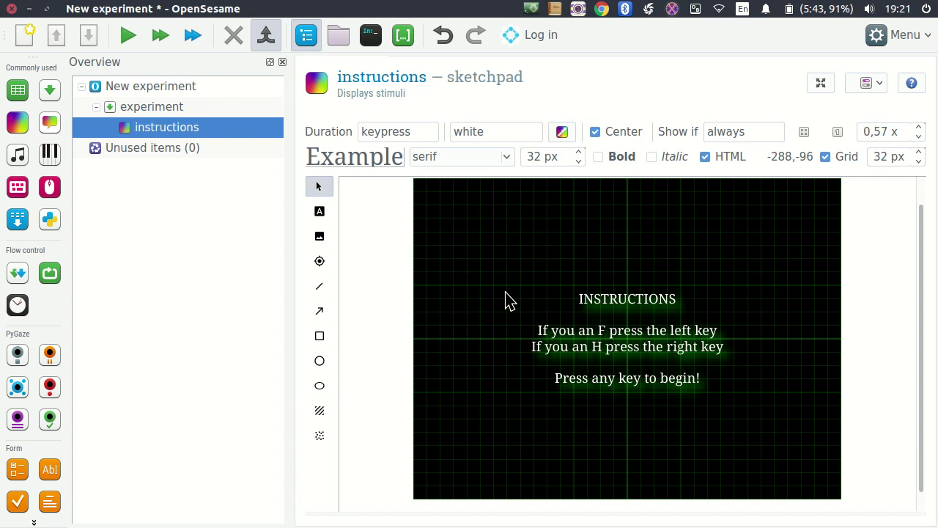
left_click(386, 288)
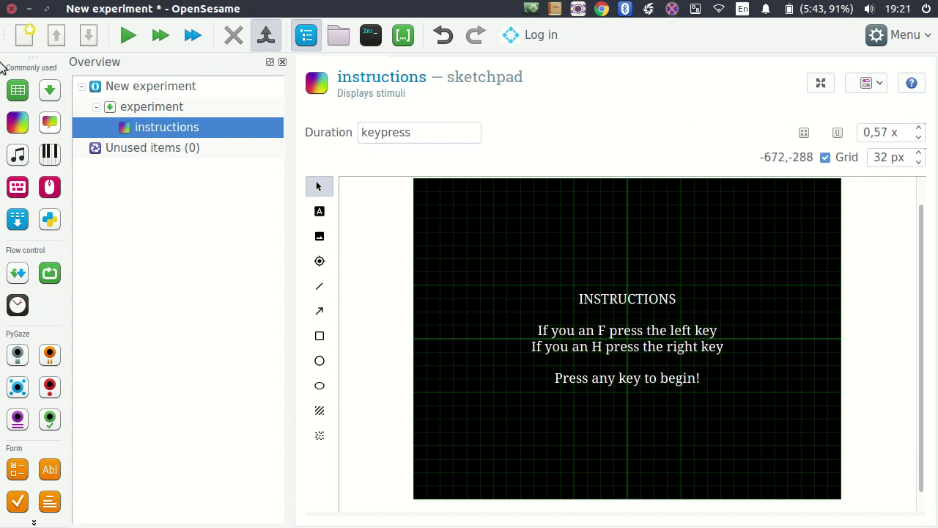
Add a loop after the instructions sketchpad and name it block_loop.
left_click_drag(14, 89, 140, 135)
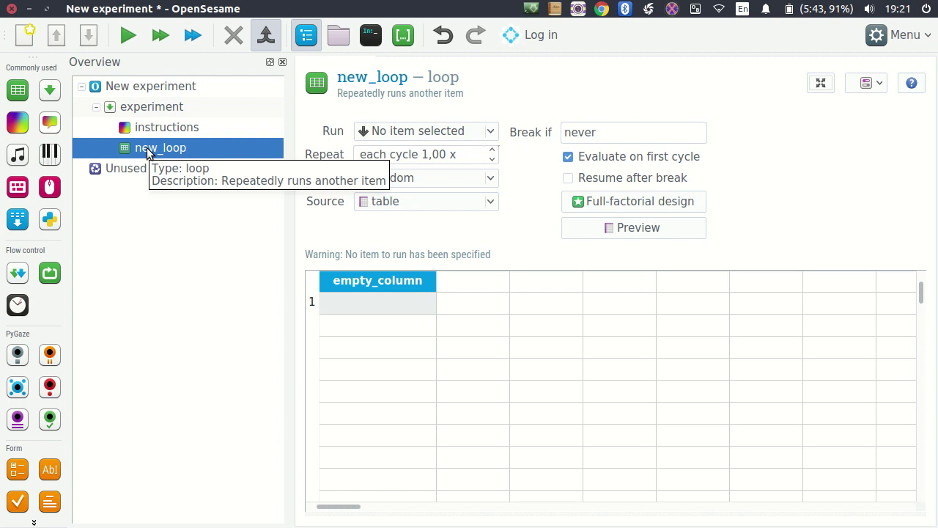
left_click(392, 76)
type("block_loop")
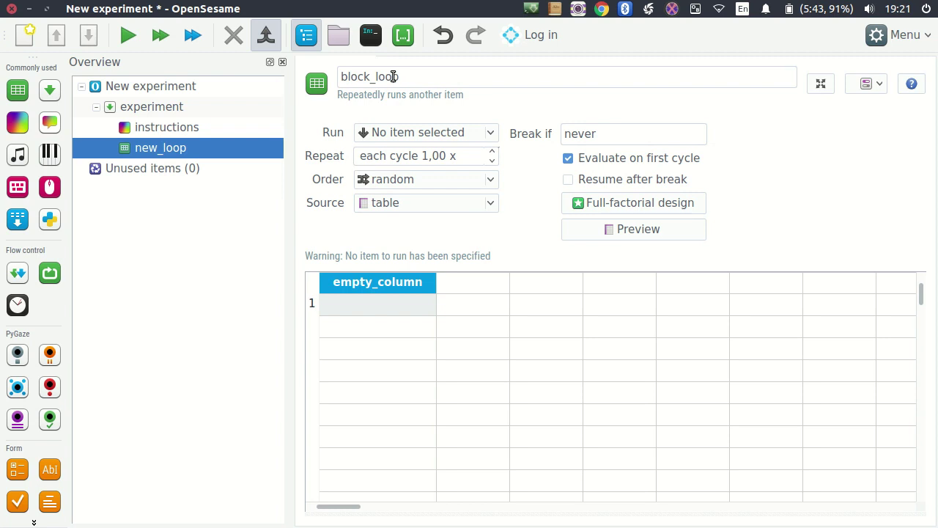
key("Return")
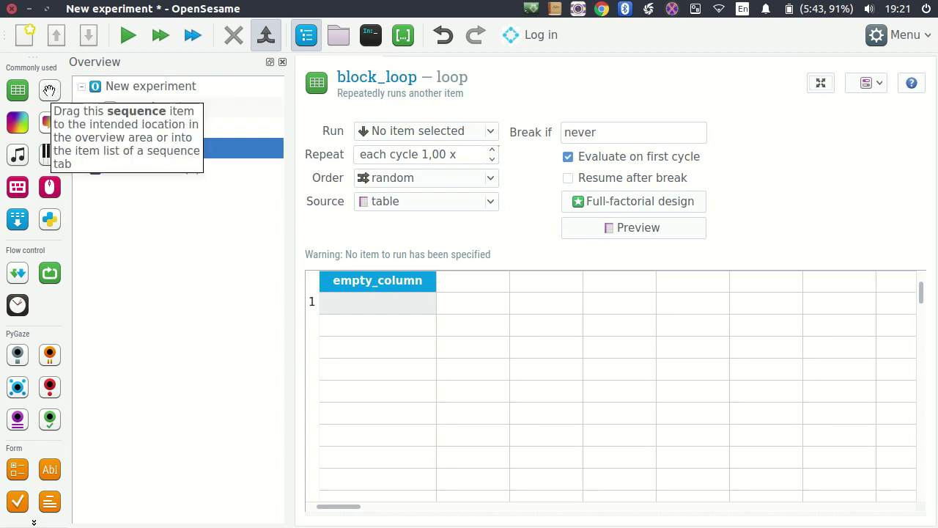
Insert a sequence into block_loop and name it trial_sequence.
left_click_drag(50, 89, 174, 151)
left_click(199, 159)
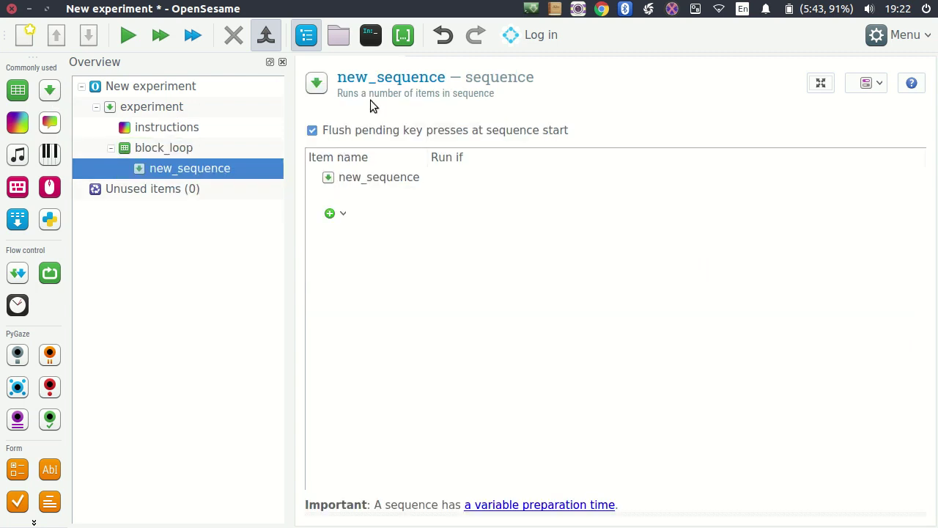
left_click(368, 76)
type("trial_sequence")
key("Return")
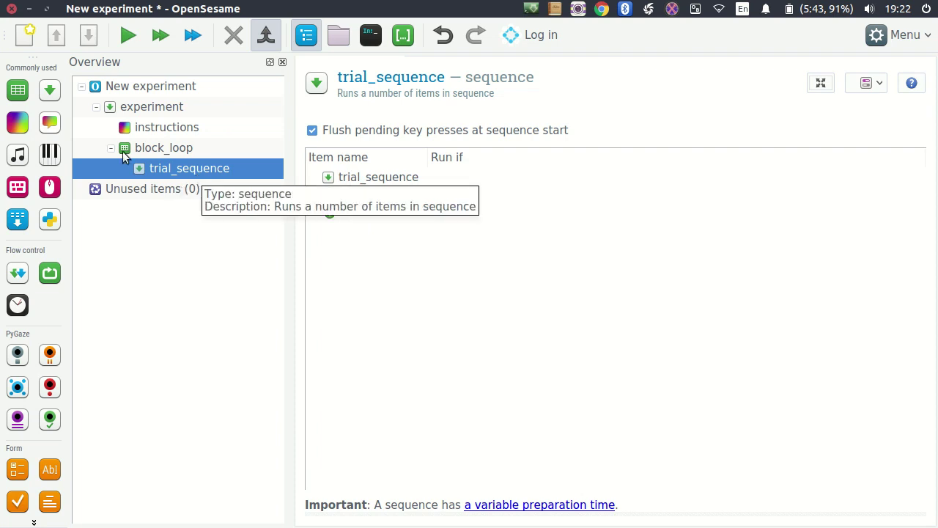
Insert a sketchpad into trial_sequence and name it fixdot.
left_click_drag(18, 124, 182, 178)
left_click(185, 179)
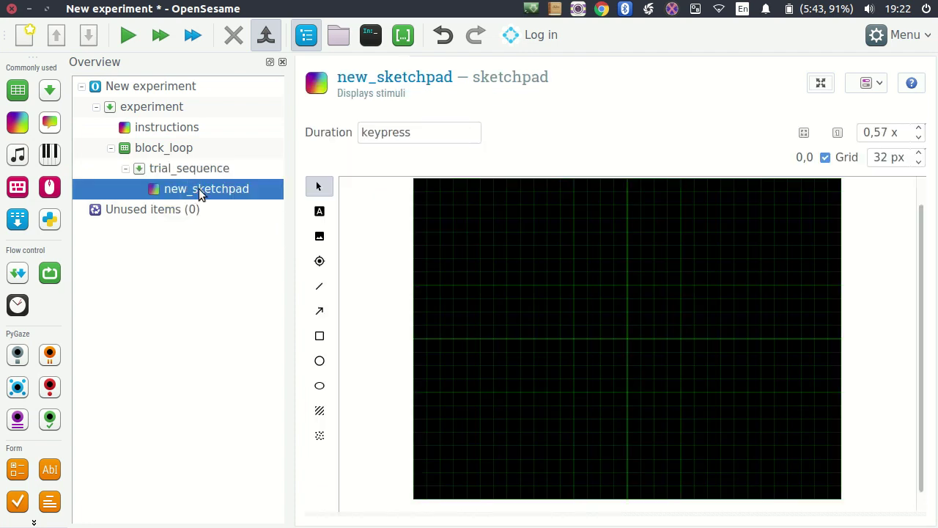
left_click(356, 84)
type("fixdot")
key("Return")
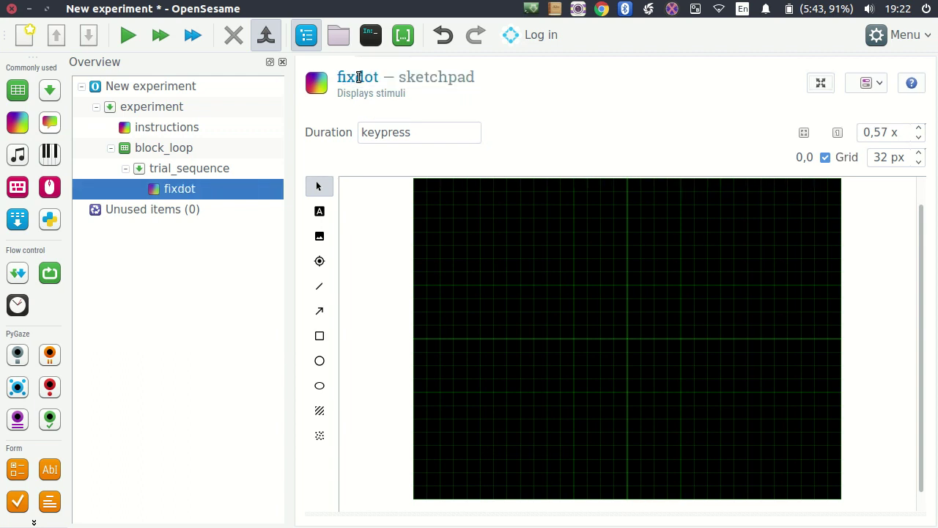
Place a fixation dot at the centre (0, 0) of the fixdot sketchpad and set its duration to 1000.
left_click(320, 262)
left_click(631, 337)
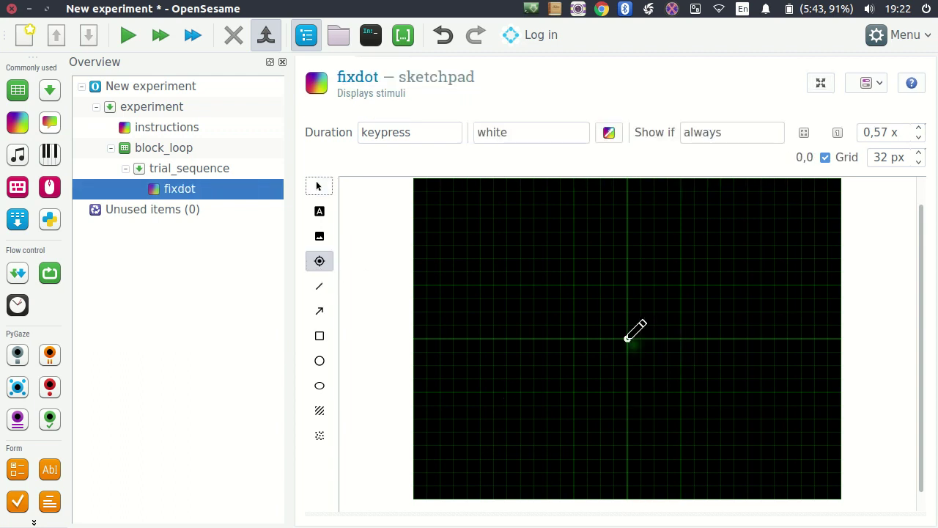
left_click_drag(420, 133, 349, 118)
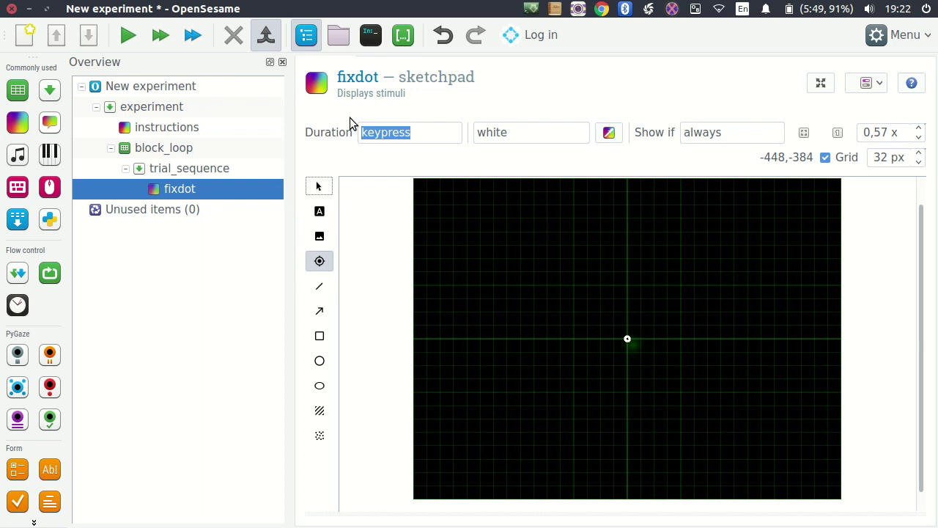
type("1000")
key("Tab")
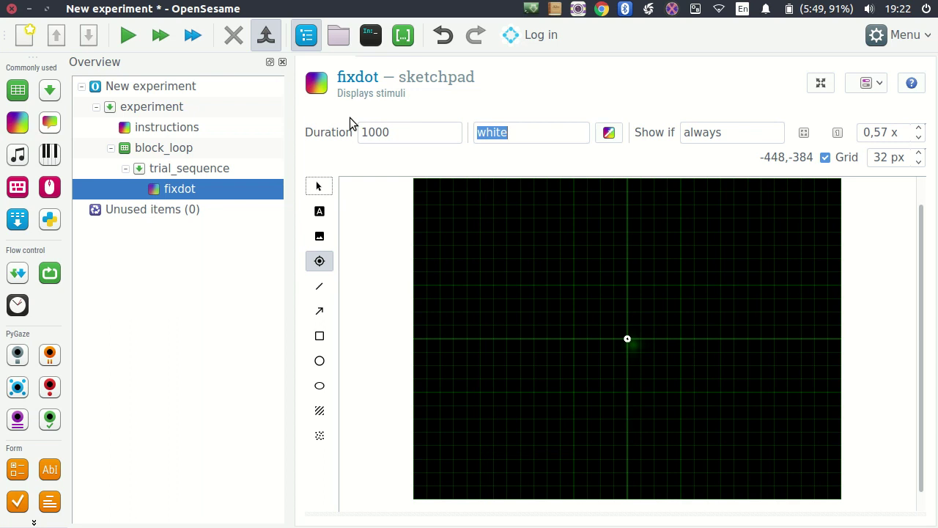
Add a sketchpad named search_display after fixdot and place a fixation dot at its centre (0, 0).
mouse_move(20, 124)
left_mouse_down()
mouse_move(145, 192)
mouse_move(174, 192)
left_mouse_up()
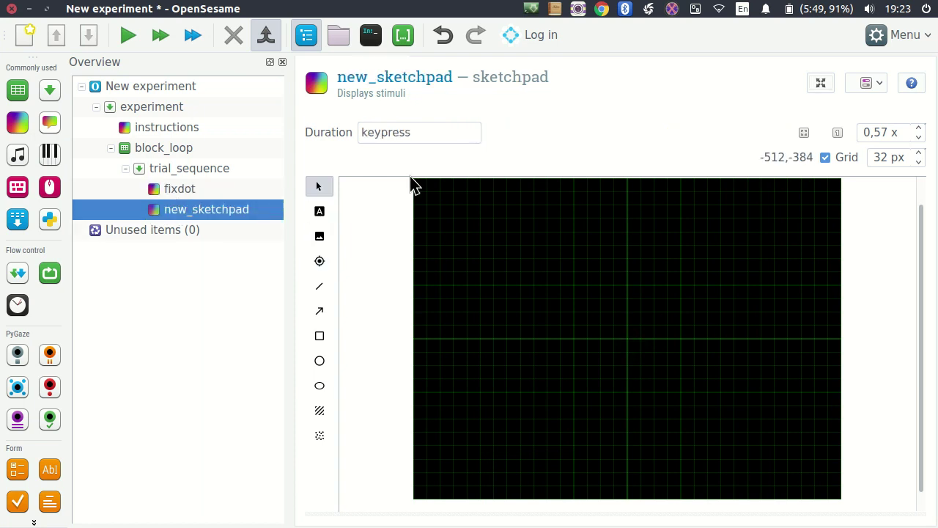
left_click(430, 76)
type("search_")
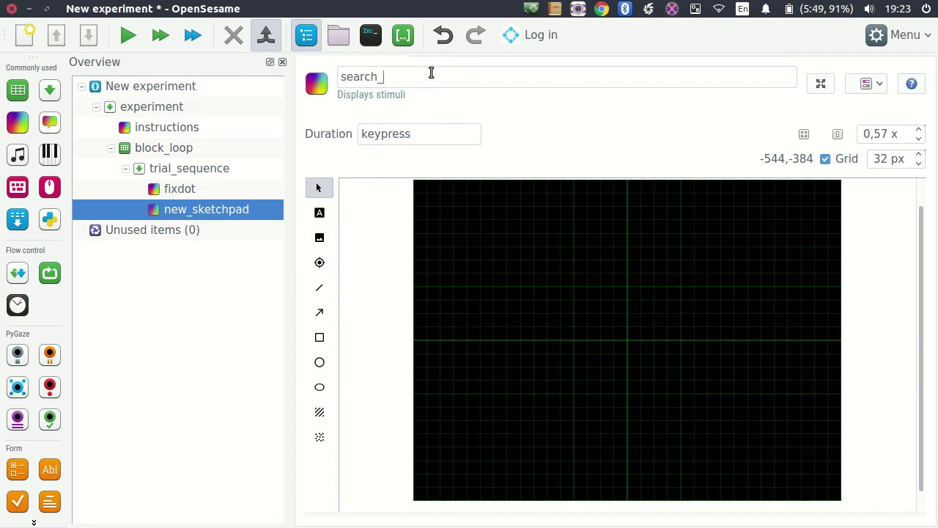
type("display")
key("Return")
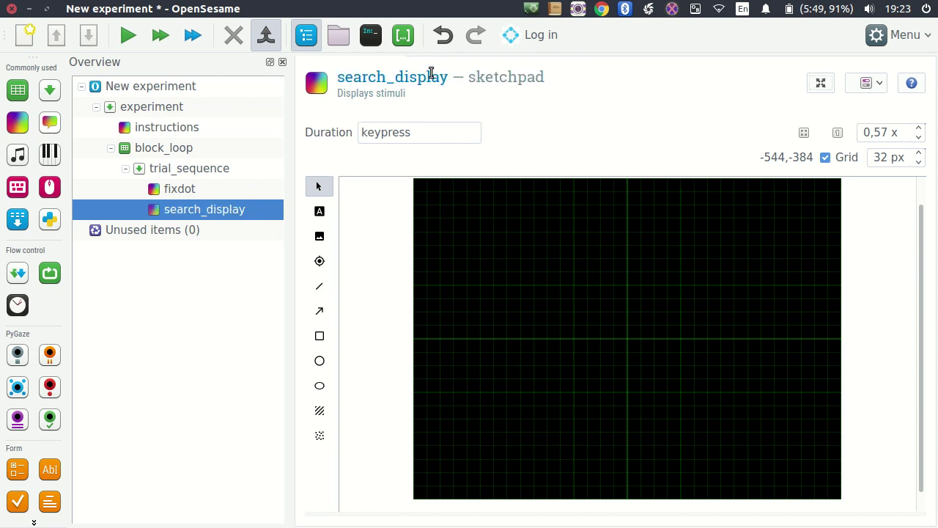
left_click(319, 261)
left_click(632, 334)
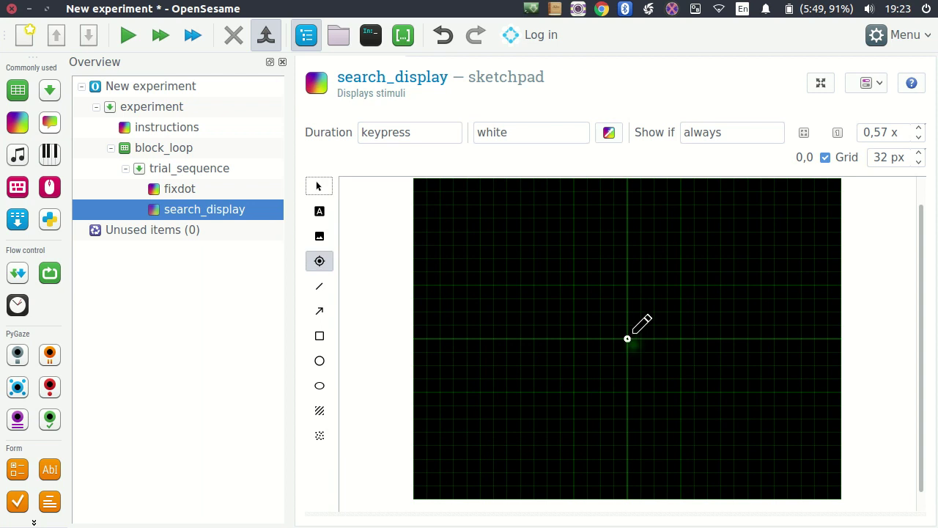
Check the letter positions in the reference image Selection_003.png against the search display and put the image away.
mouse_move(2, 327)
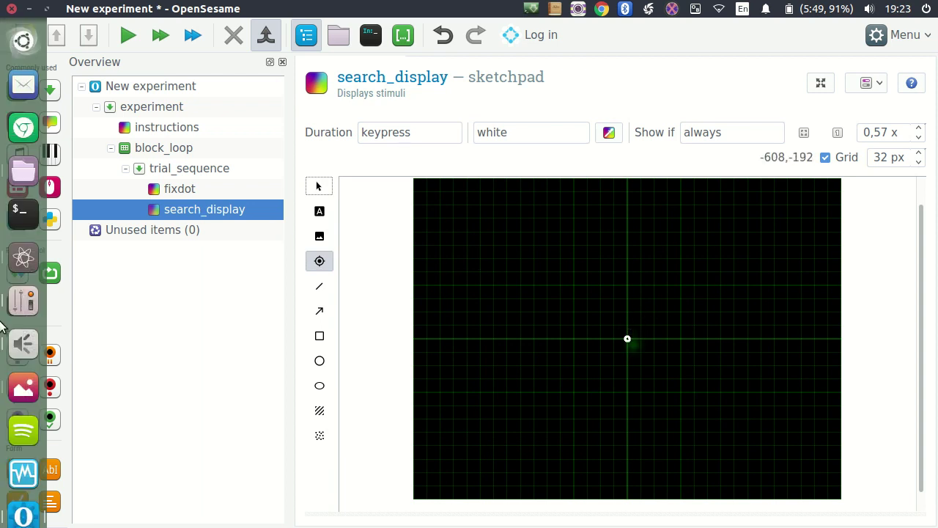
left_click(24, 386)
left_click_drag(516, 116, 318, 94)
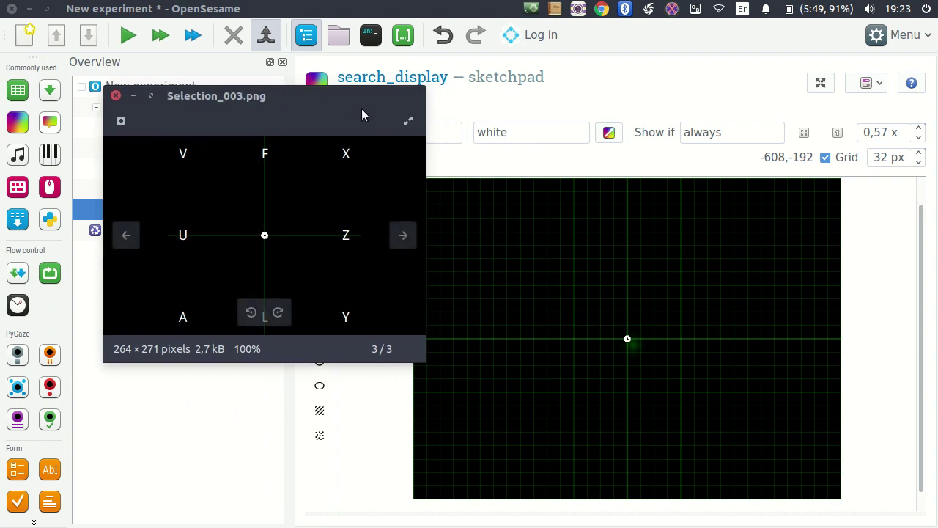
left_click(133, 96)
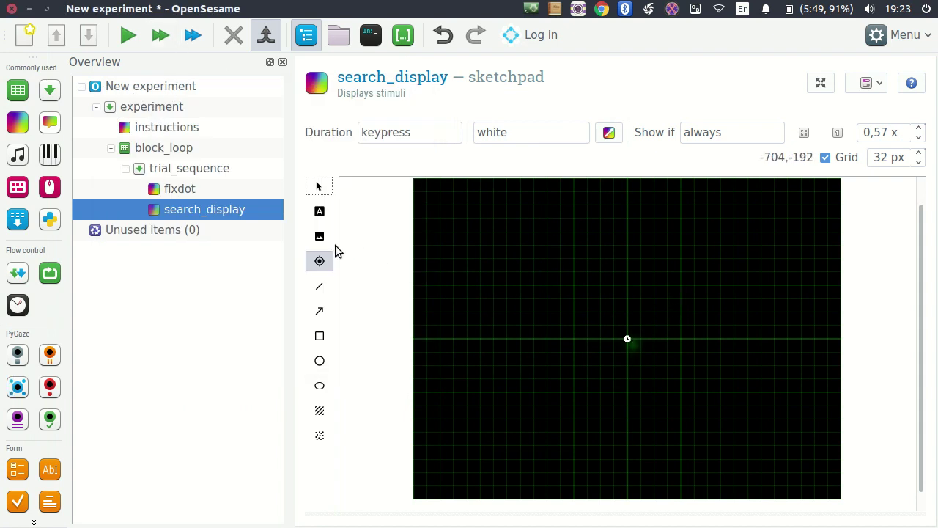
Place the text [stim1] on the search_display sketchpad straight above the fixation dot, at (0, -192).
left_click(319, 211)
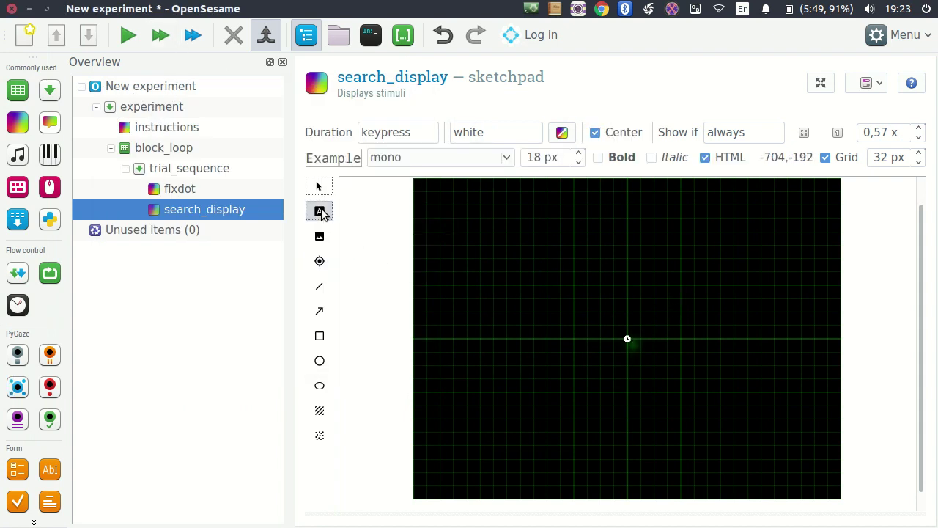
left_click(627, 259)
type("[")
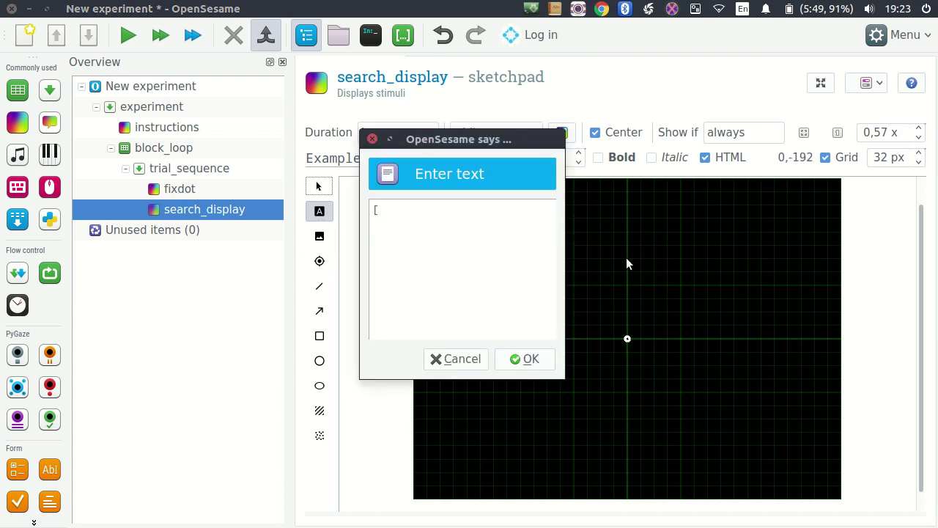
type("stim1]")
left_click(531, 359)
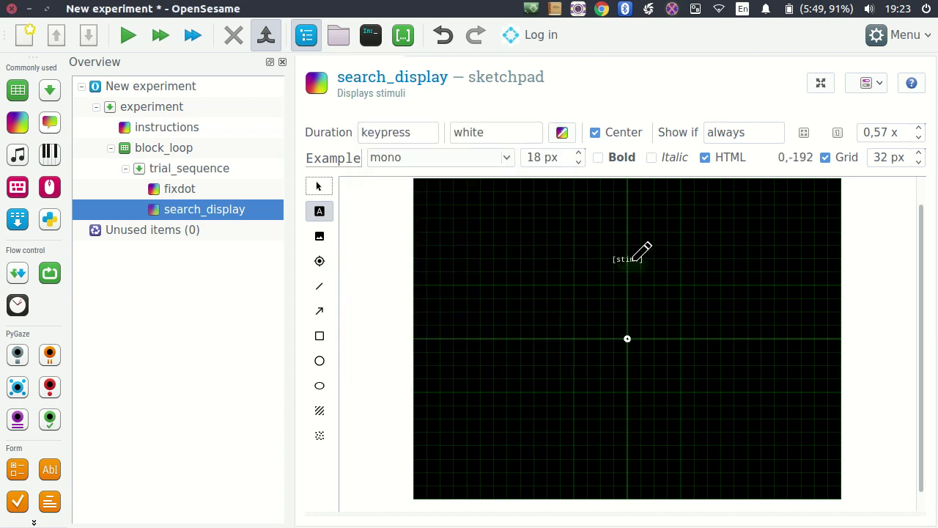
Set the font size of the [stim1] text to 48 px.
left_click(318, 187)
left_click(624, 264)
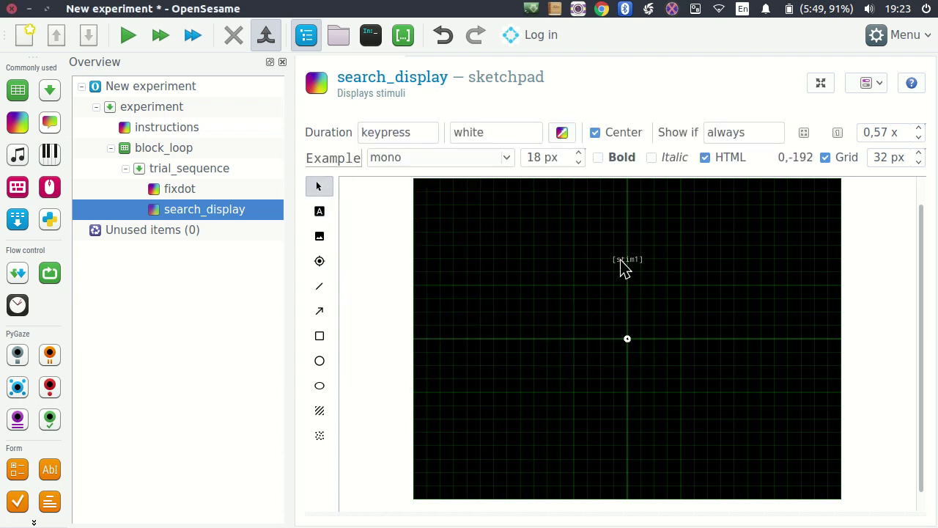
double_click(534, 156)
type("48")
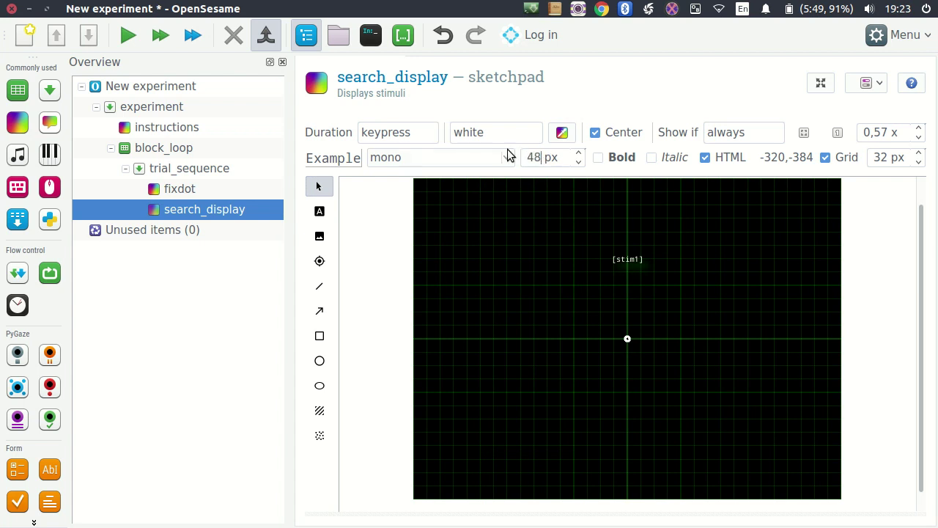
key("Tab")
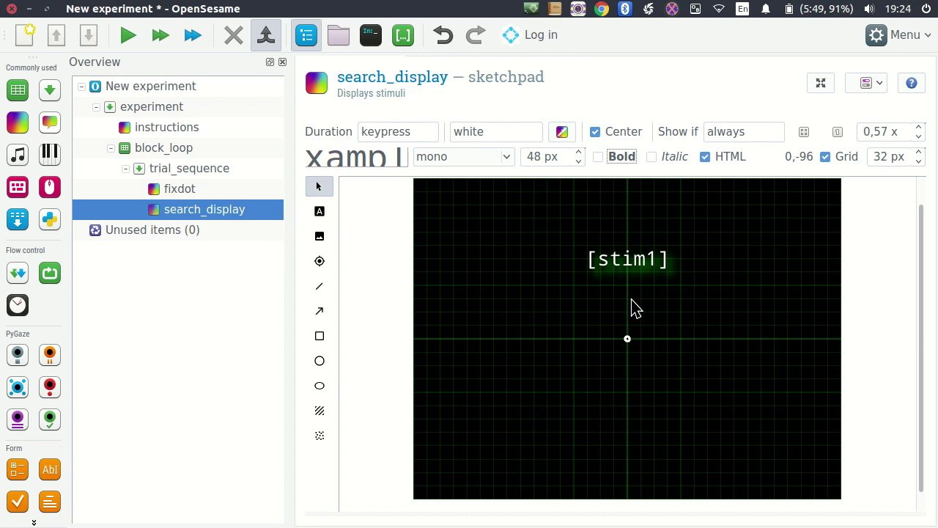
left_click(661, 267)
Add the text [stim2] at (192, -192) and [stim3] at (192, 0) on the search display.
left_click(321, 212)
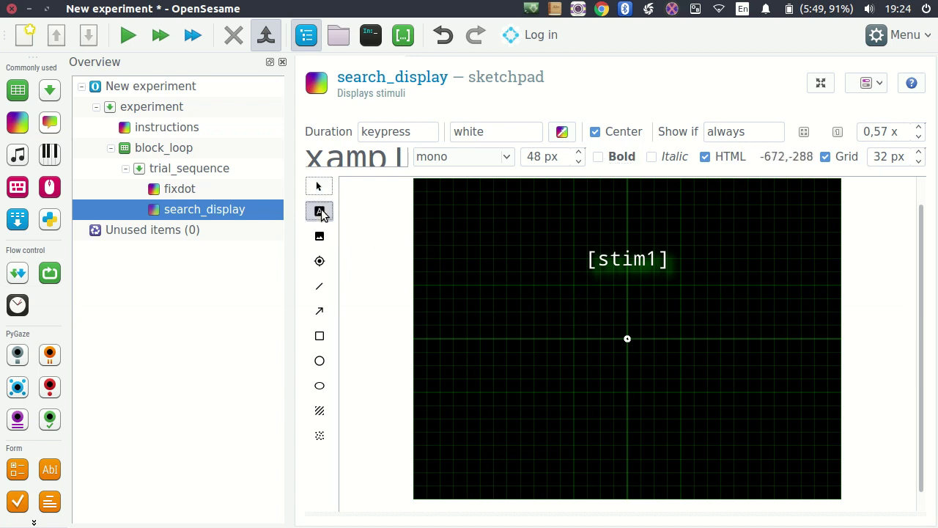
left_click(706, 258)
type("[stim2]")
left_click(526, 360)
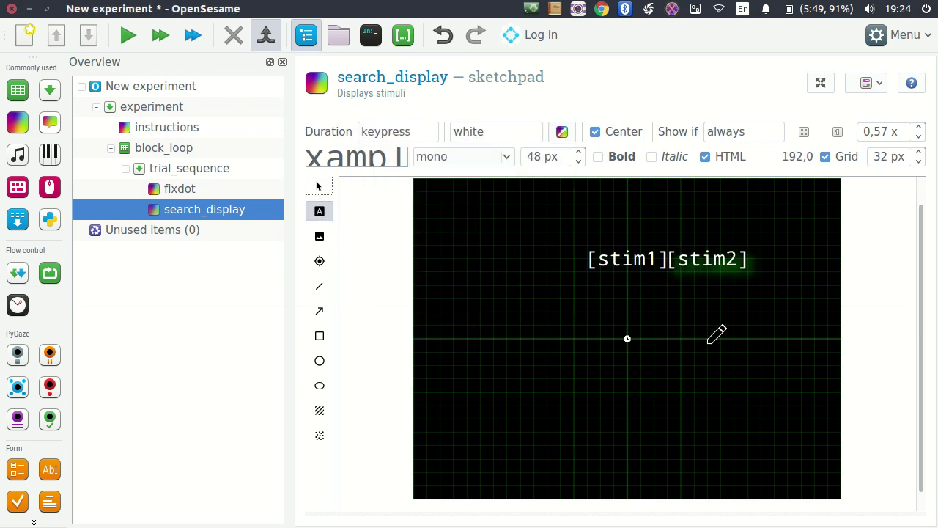
left_click(707, 338)
type("[stim3]")
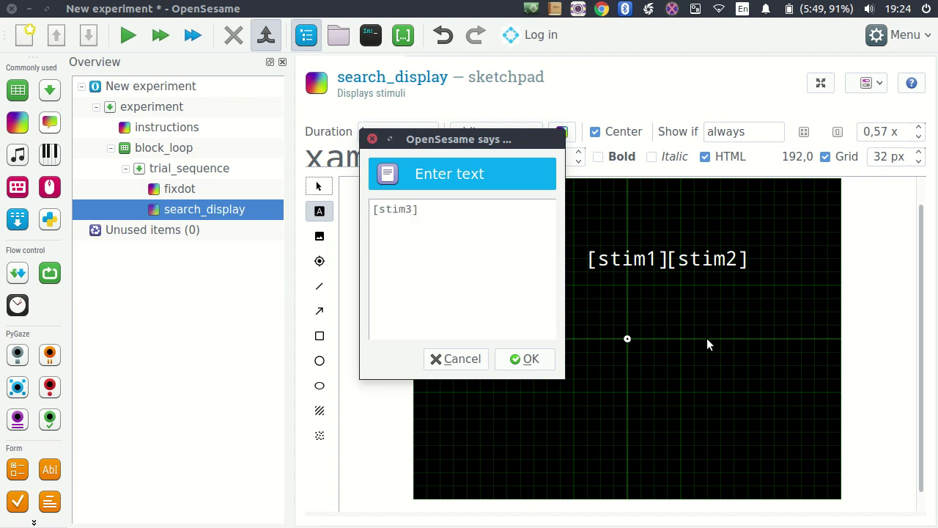
left_click(529, 359)
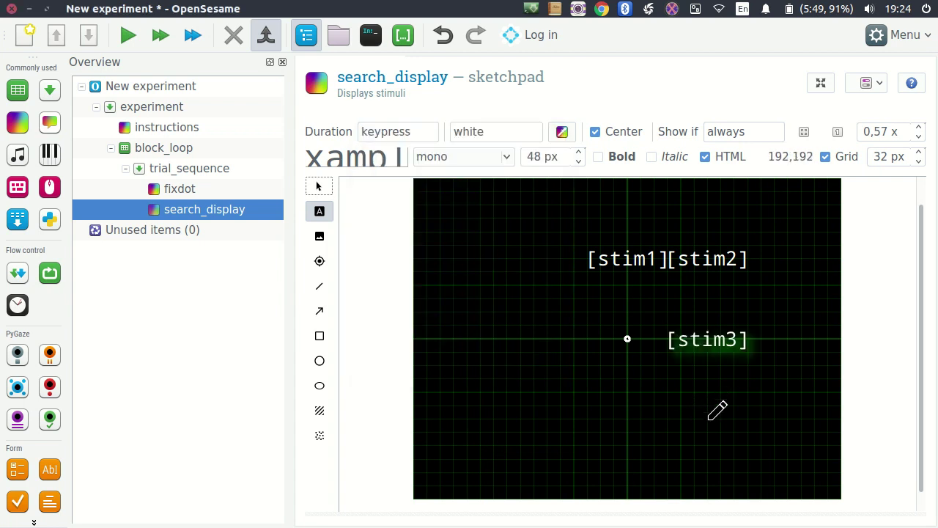
Add the text [stim4] at (192, 192) and [stim5] at (0, 192) on the search display.
left_click(701, 414)
type("[stim4]")
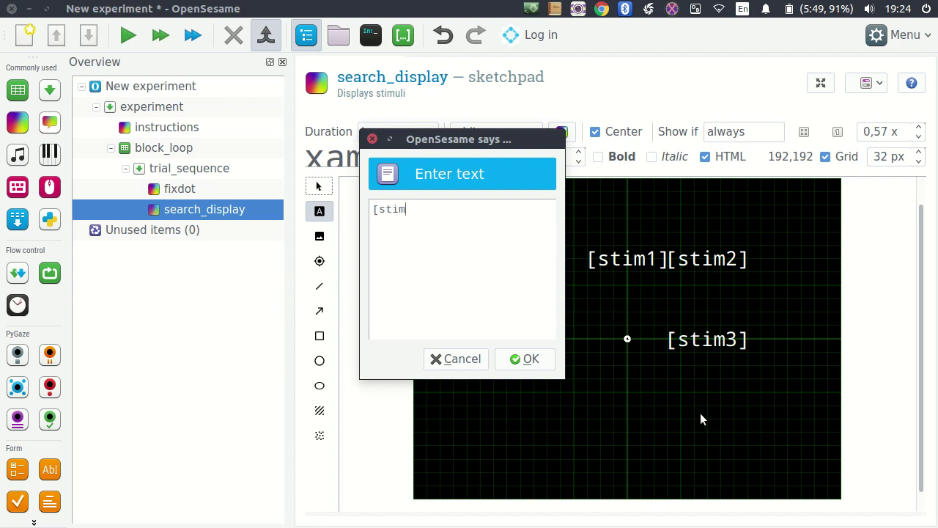
left_click(522, 359)
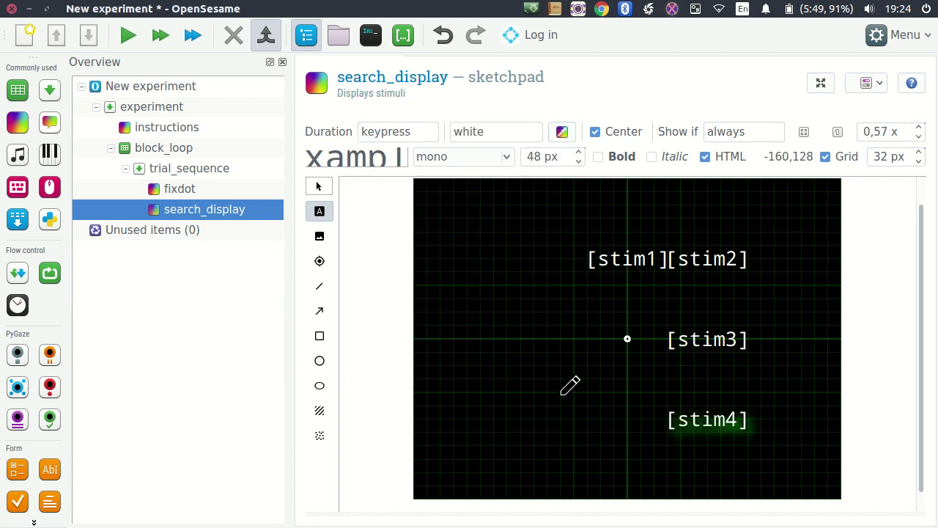
left_click(629, 421)
type("[stim5]")
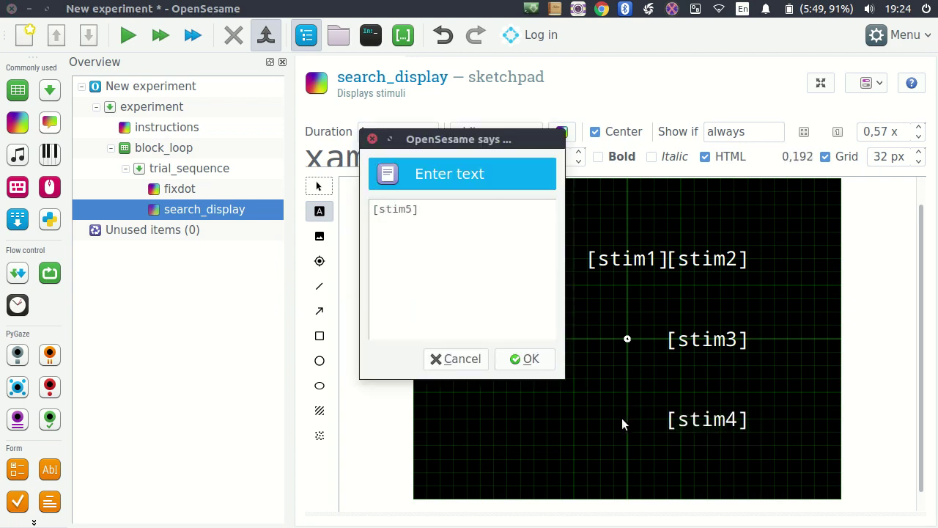
left_click(548, 365)
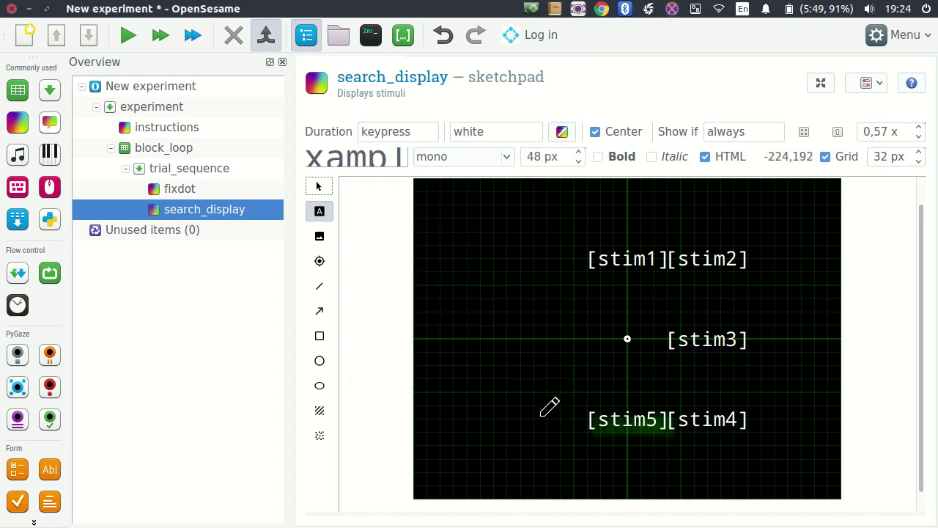
Add the text [stim6] at (-192, 192) and [stim7] at (-192, 0) on the search display.
left_click(548, 418)
type("[stim6]")
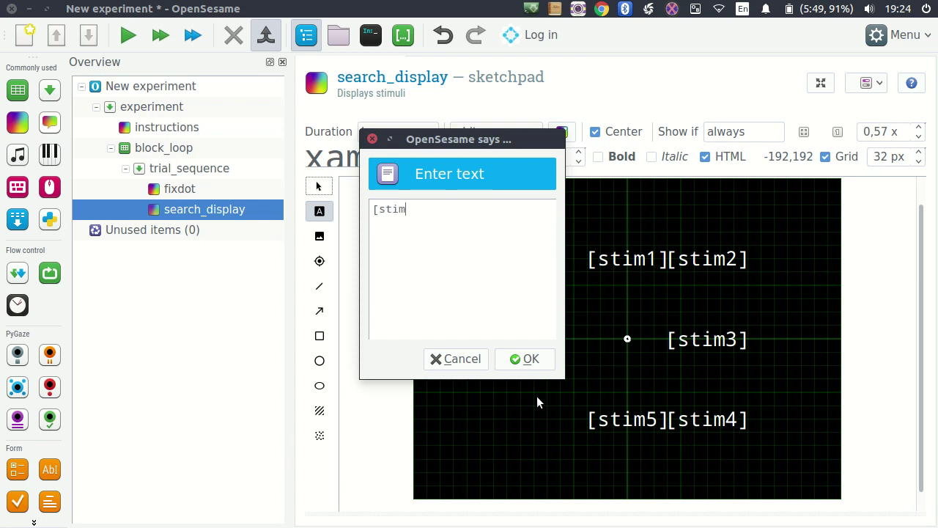
left_click(541, 360)
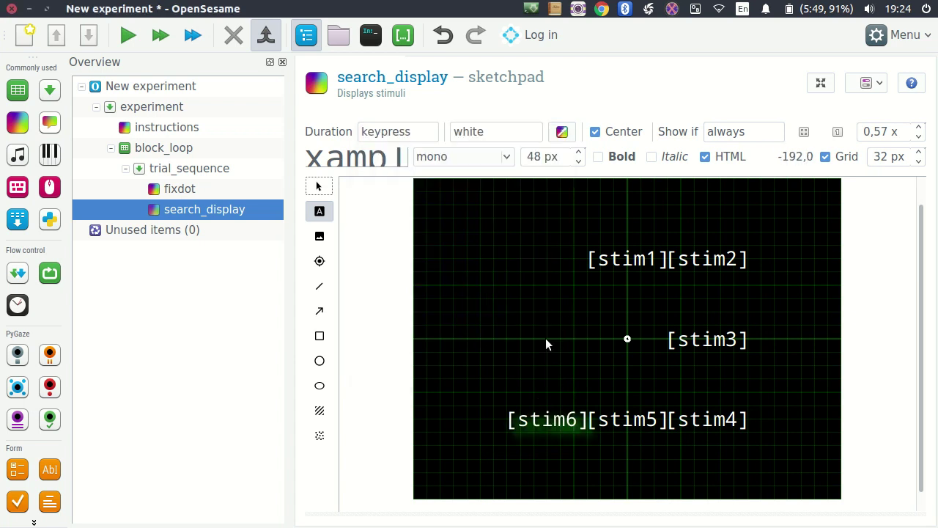
left_click(545, 337)
type("[stim7]")
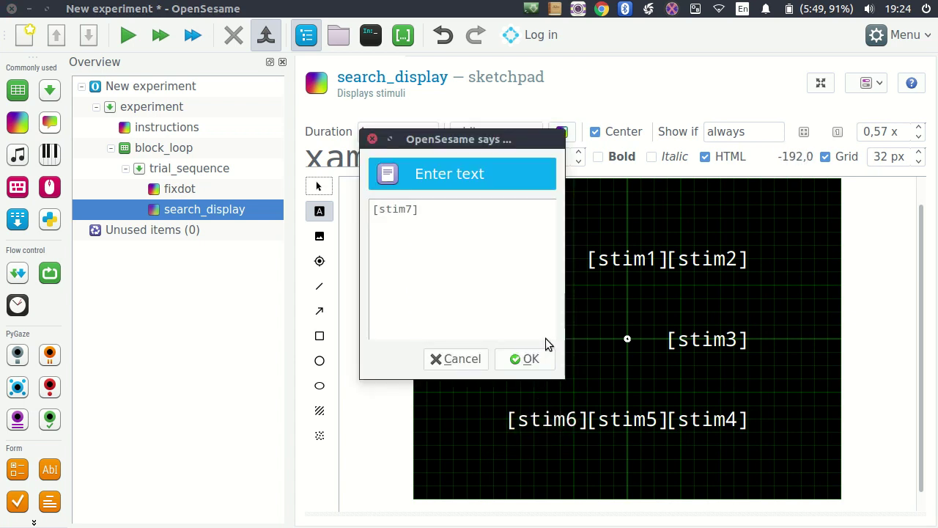
left_click(516, 359)
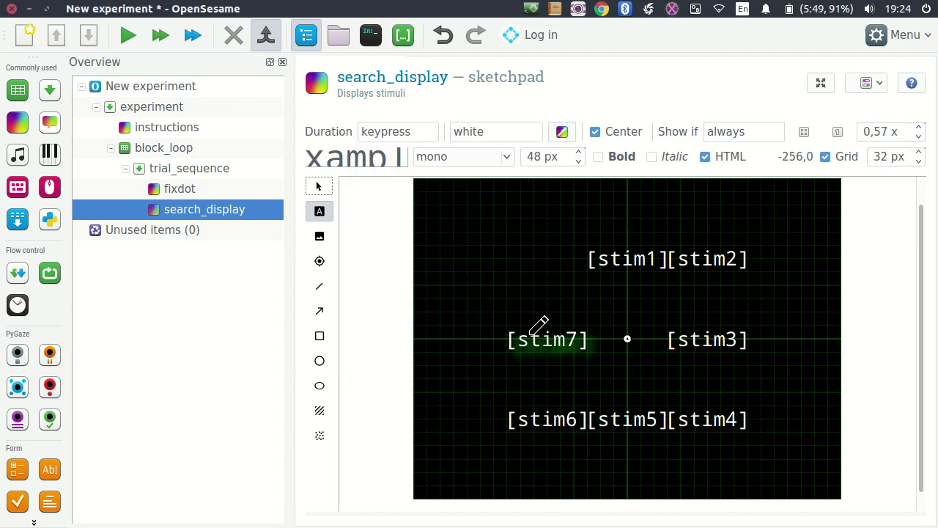
Complete the ring of stimuli with the text [stim8] at (-192, -192).
left_click(549, 257)
type("[stim8]")
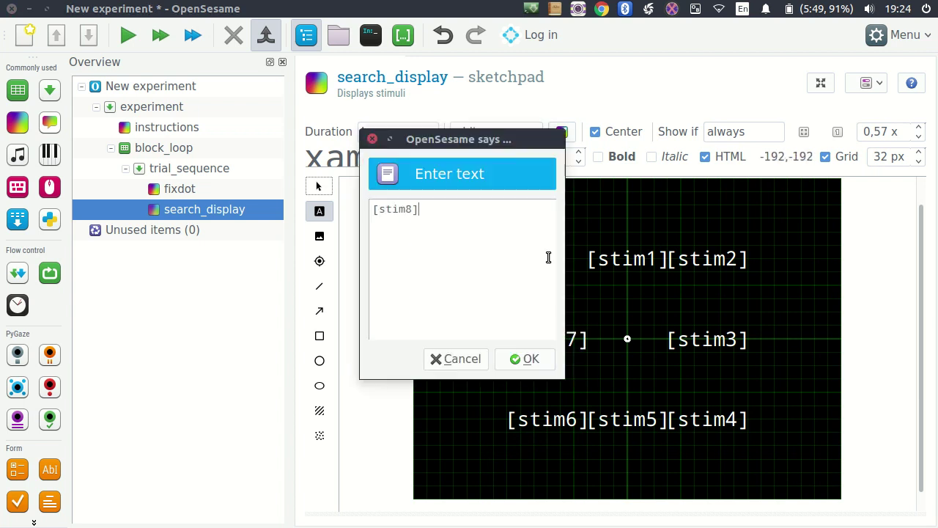
left_click(542, 366)
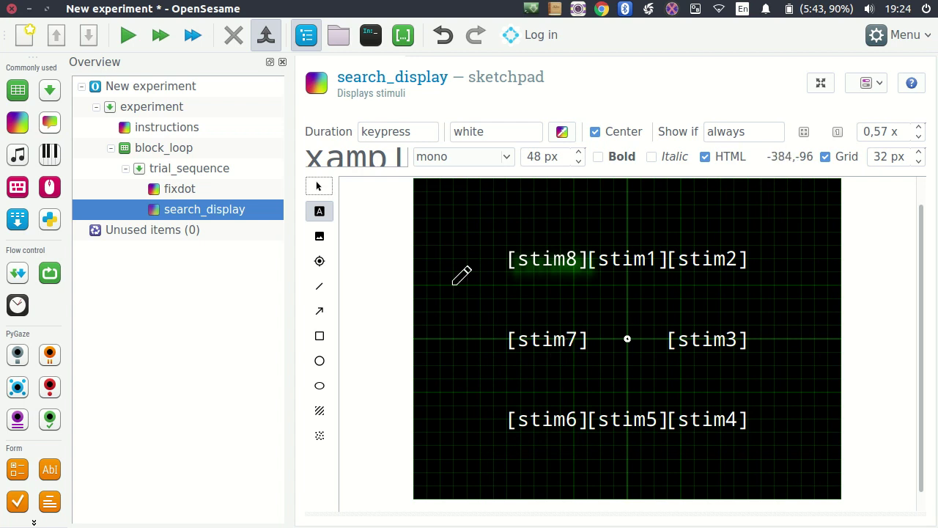
Set the duration of the search_display sketchpad to 0.
left_click(318, 187)
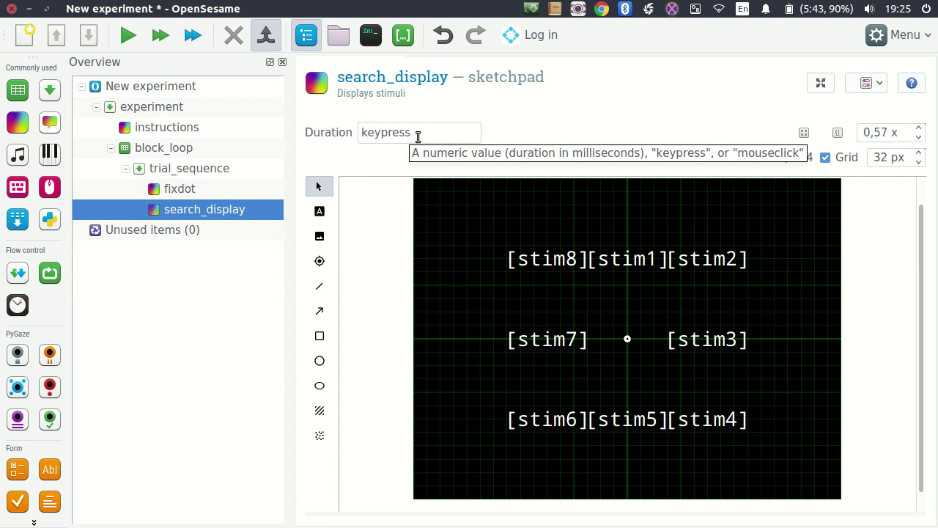
left_click_drag(422, 133, 345, 125)
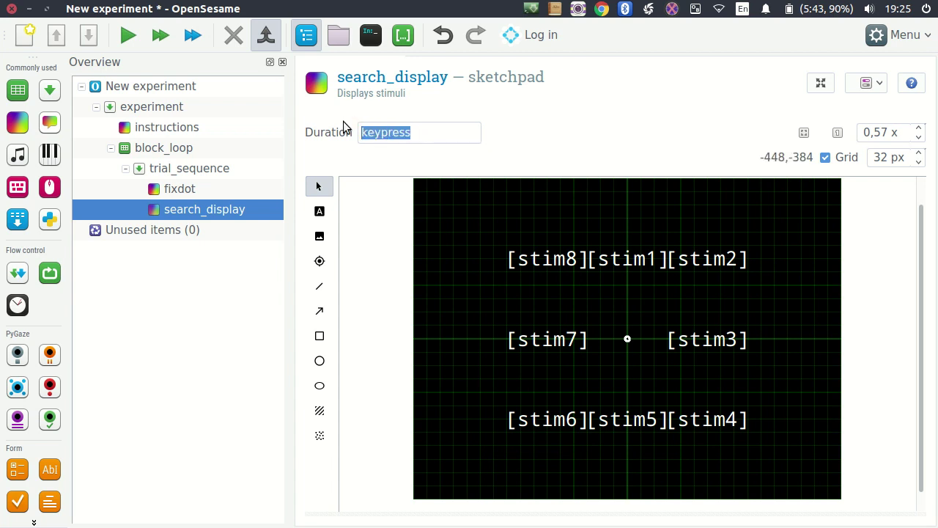
type("0")
key("Tab")
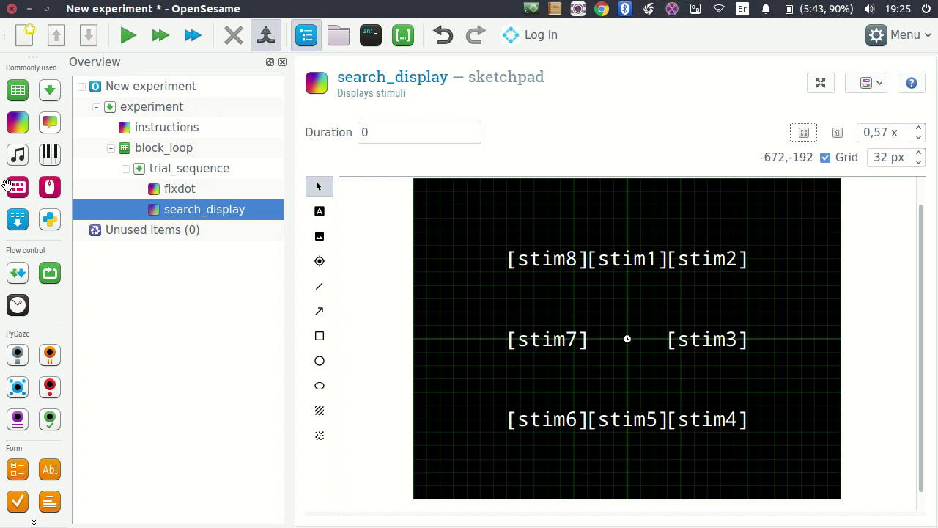
Insert a keyboard response item after search_display in trial_sequence and rename it keyboard_response.
left_click_drag(17, 189, 170, 217)
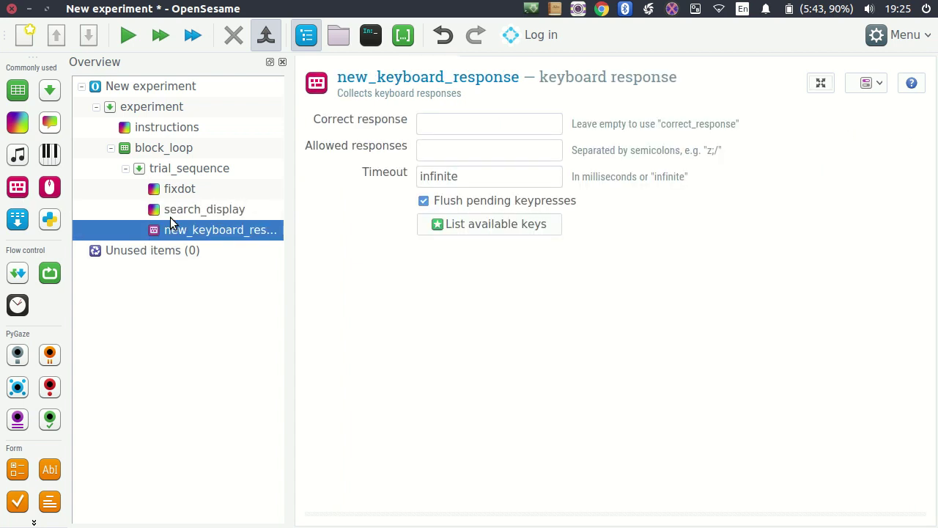
left_click(373, 77)
key("Home")
key("Delete")
key("Delete")
key("Delete")
key("Delete")
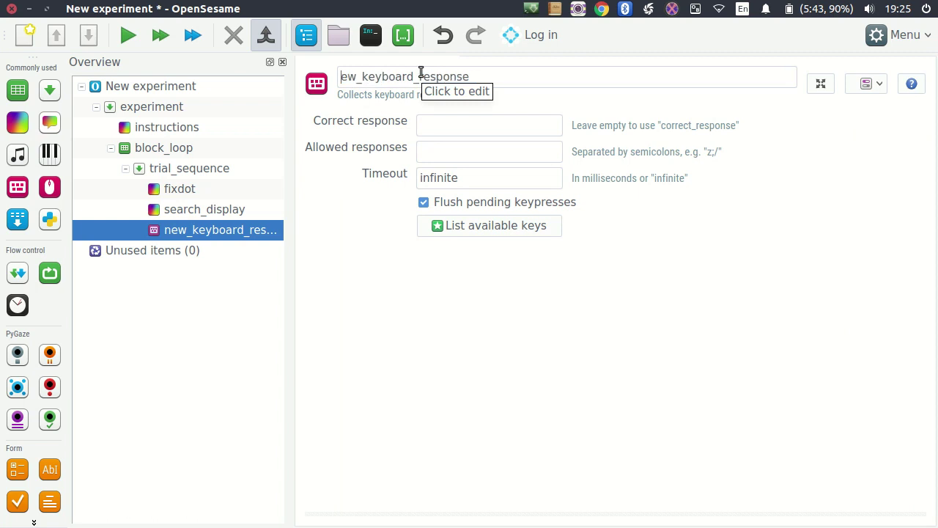
key("Return")
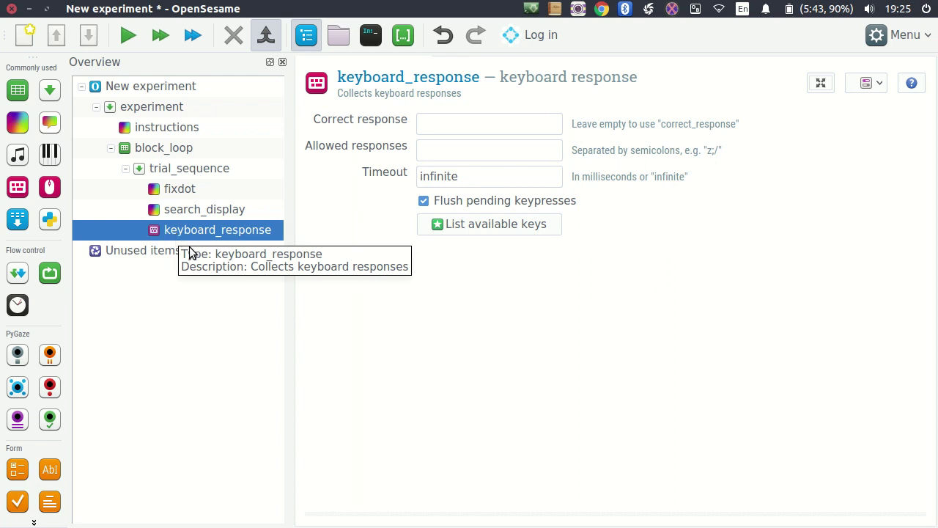
Set the allowed responses of keyboard_response to left;right and its timeout to 5000.
left_click(439, 156)
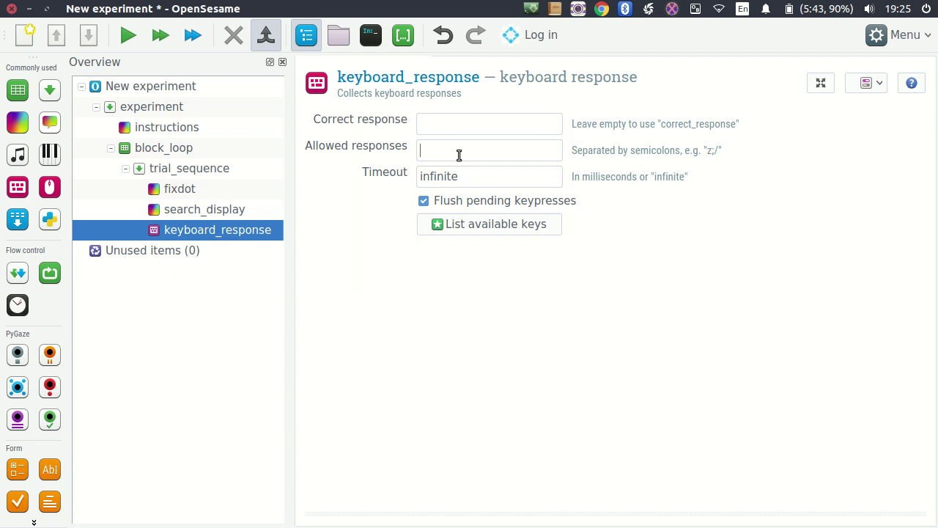
type("left;right")
left_click_drag(496, 174, 421, 173)
type("5000")
key("Tab")
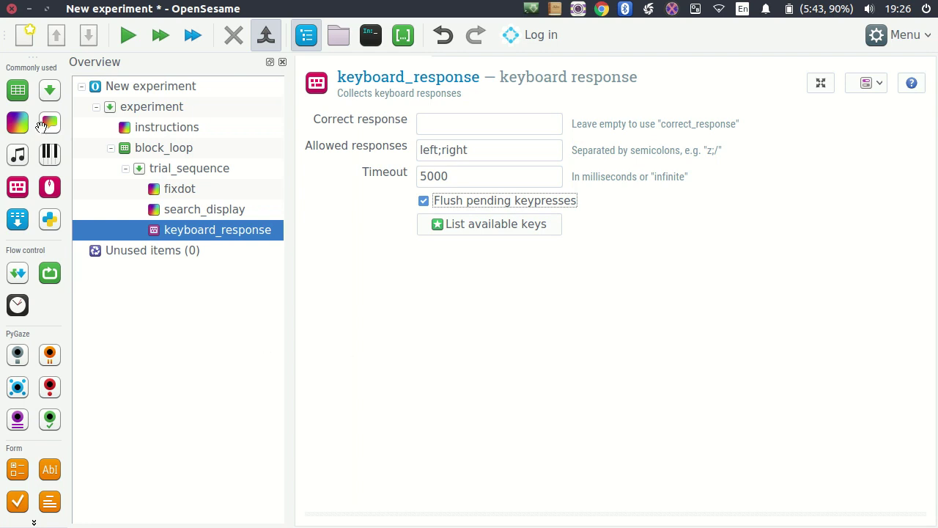
Insert a sketchpad after keyboard_response in trial_sequence and name it greendot.
left_click_drag(21, 119, 168, 236)
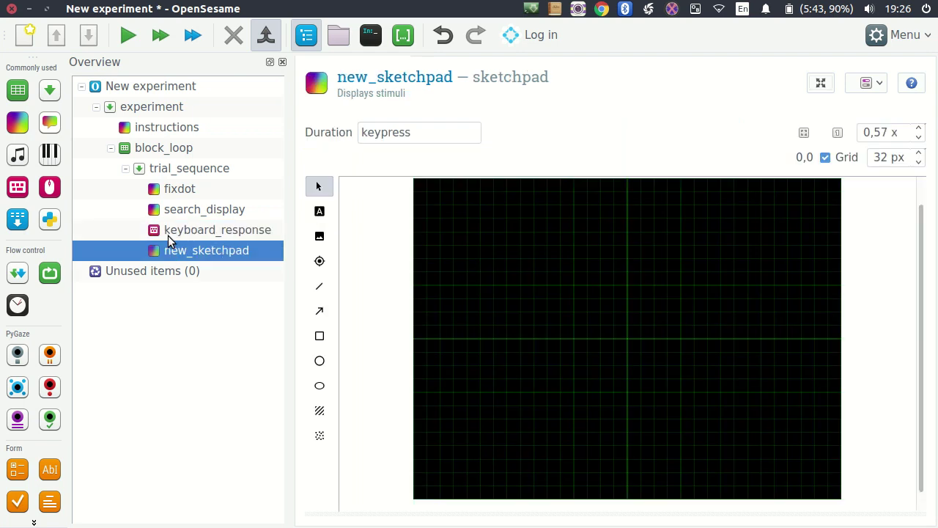
left_click(358, 69)
type("greendot")
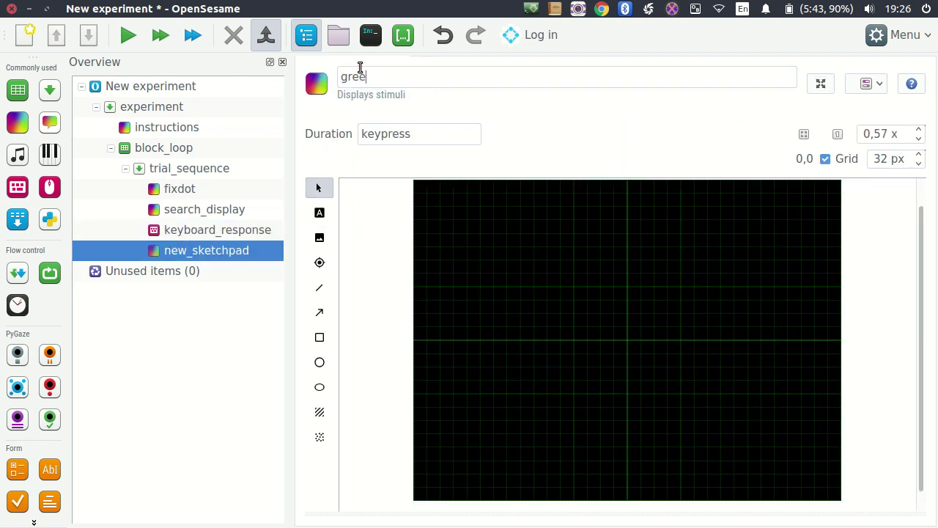
key("Return")
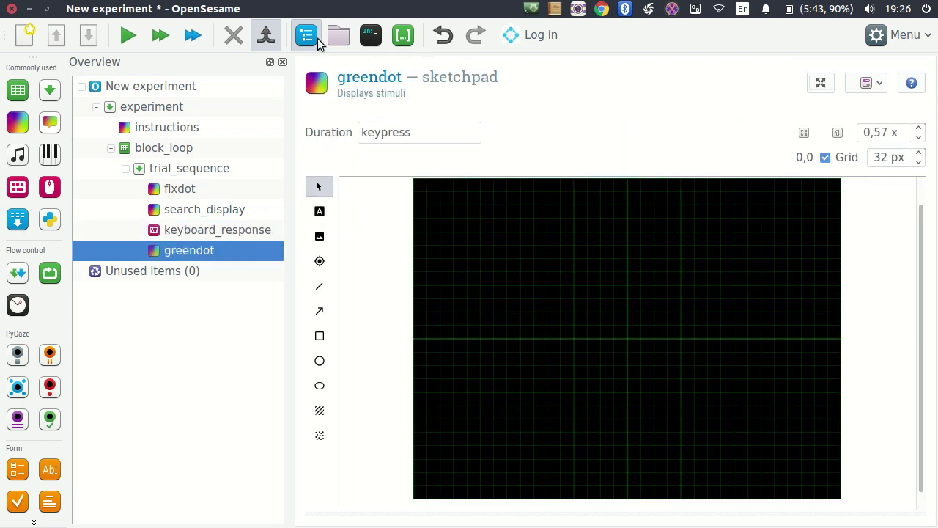
Place a green fixation dot at the centre (0, 0) of the greendot sketchpad and set its duration to 500.
left_click(320, 261)
double_click(523, 134)
type("green")
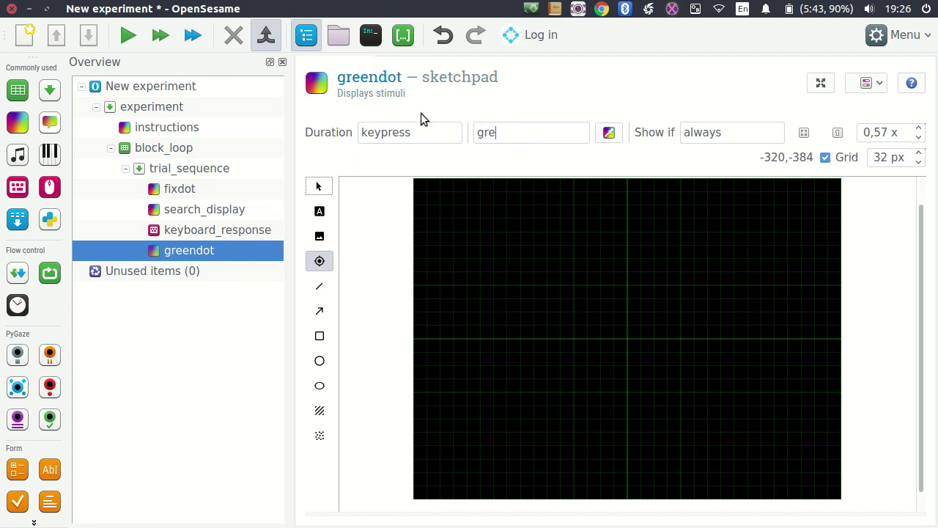
left_click(626, 339)
double_click(400, 132)
type("500")
key("Tab")
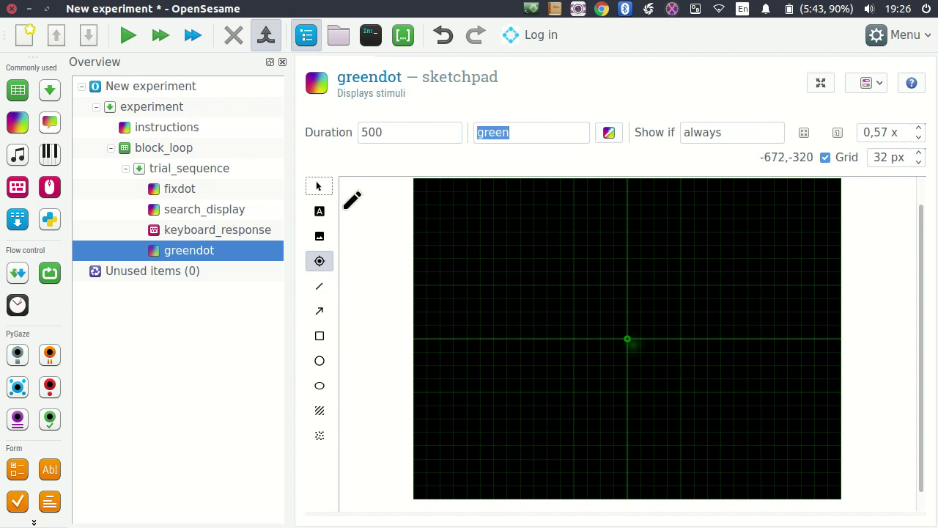
Insert a sketchpad after greendot in trial_sequence and name it reddot.
left_click_drag(18, 121, 201, 256)
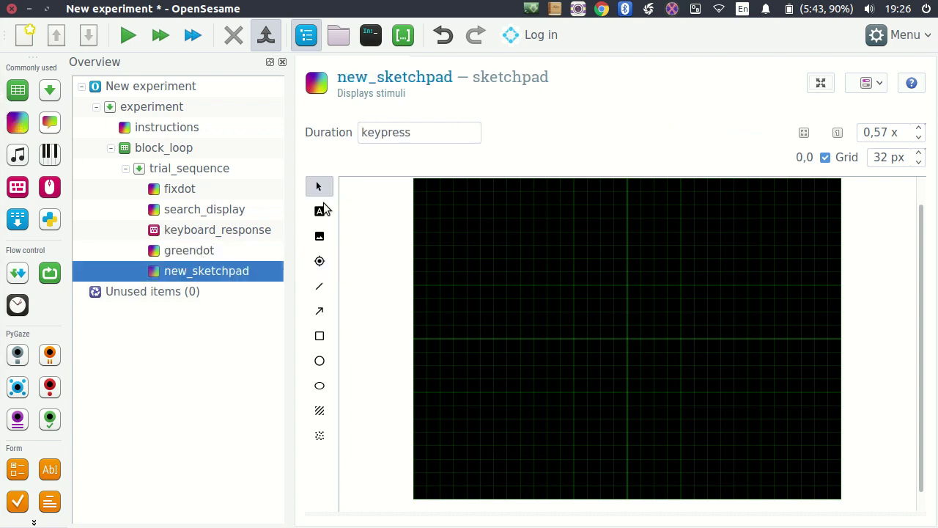
left_click(397, 77)
type("reddot")
key("Return")
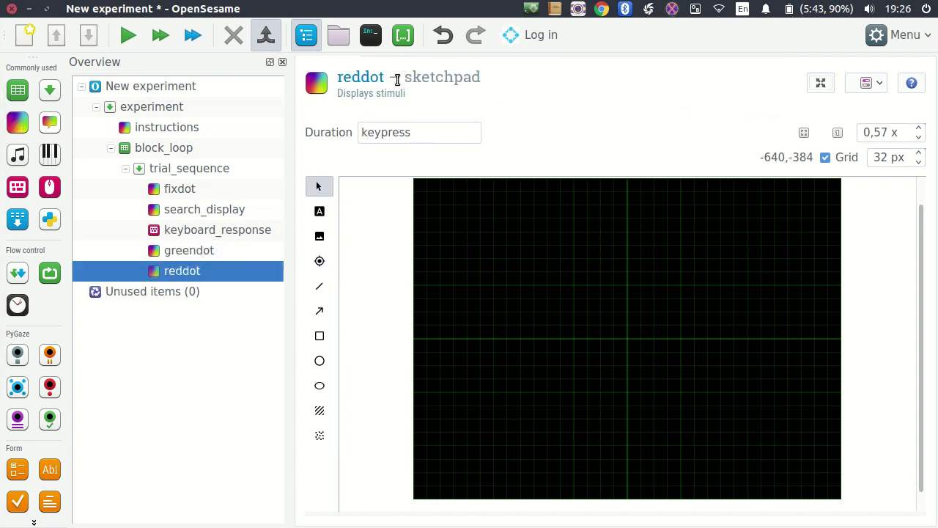
Place a red fixation dot at the centre (0, 0) of the reddot sketchpad and set its duration to 500.
left_click(327, 268)
left_click_drag(530, 132, 452, 142)
type("red")
left_click(628, 334)
left_click_drag(418, 132, 342, 136)
type("500")
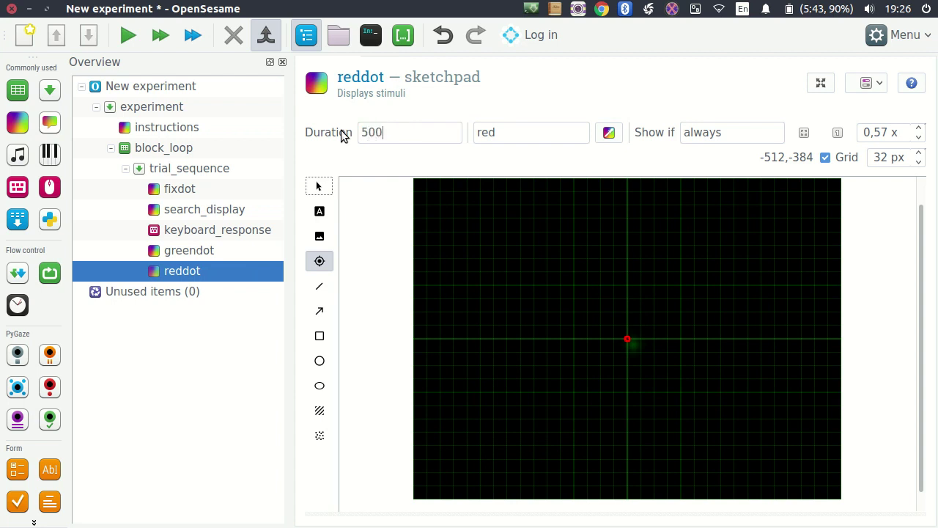
key("Tab")
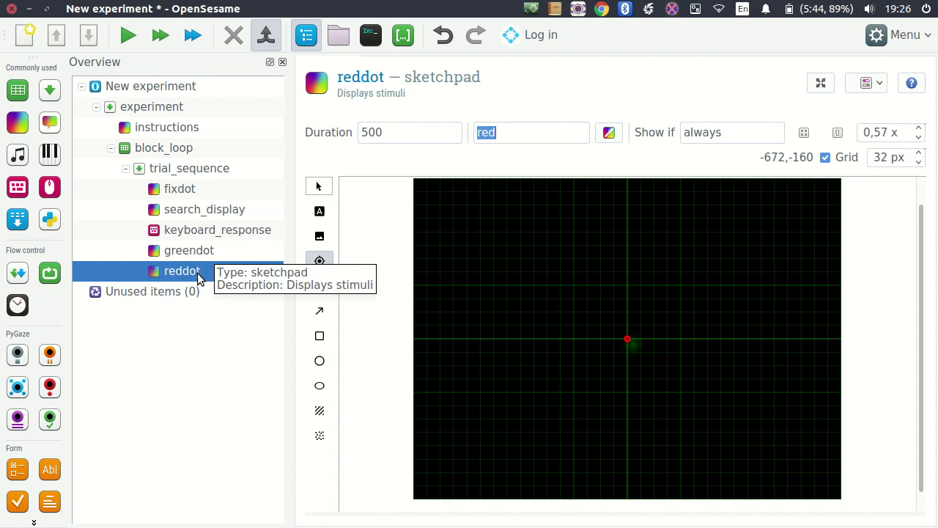
In trial_sequence, set the run-if condition of greendot to [correct] = 1 and of reddot to [correct] = 0.
left_click(201, 168)
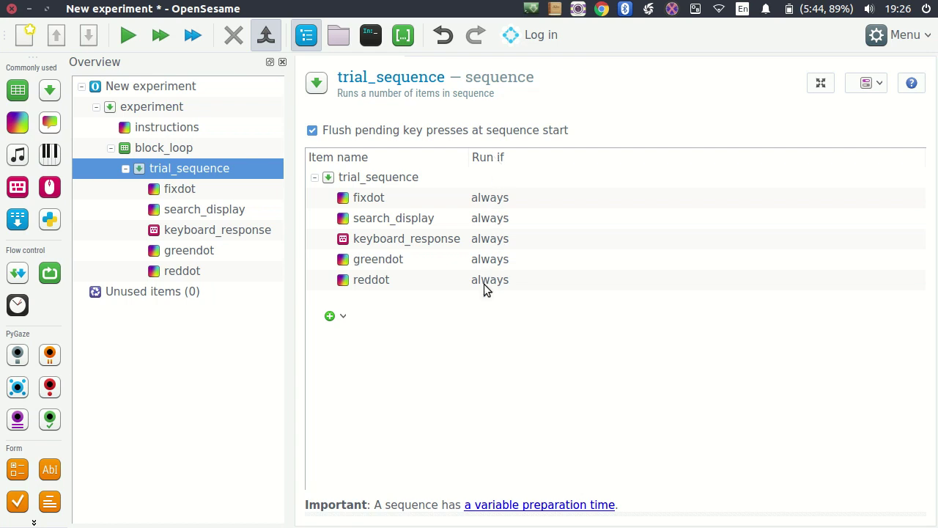
left_click(490, 260)
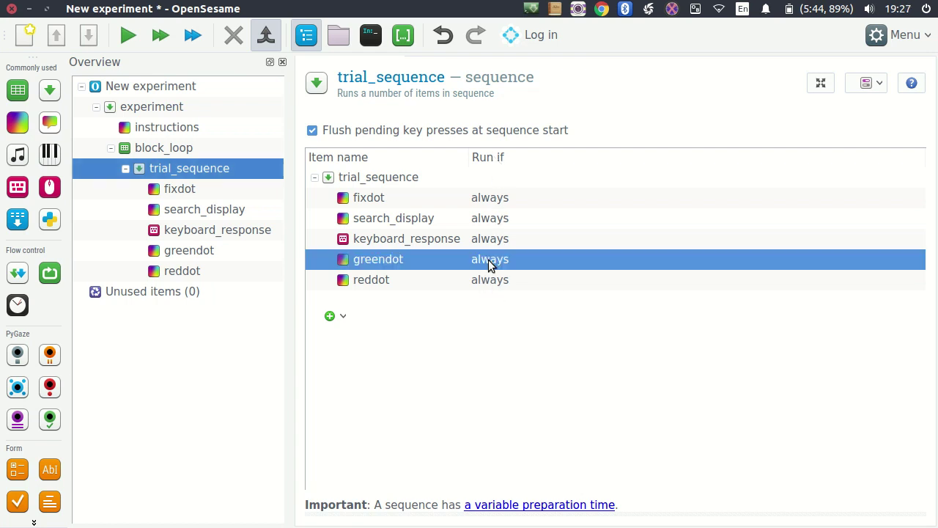
left_click(530, 266)
type("[co")
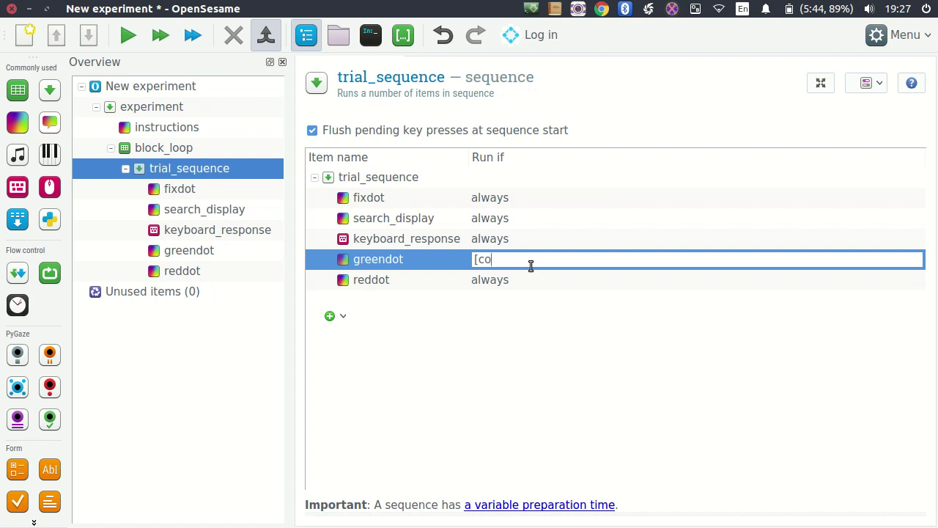
type("rrect] = 1")
key("Return")
key("Down")
key("F2")
type("[correct] -")
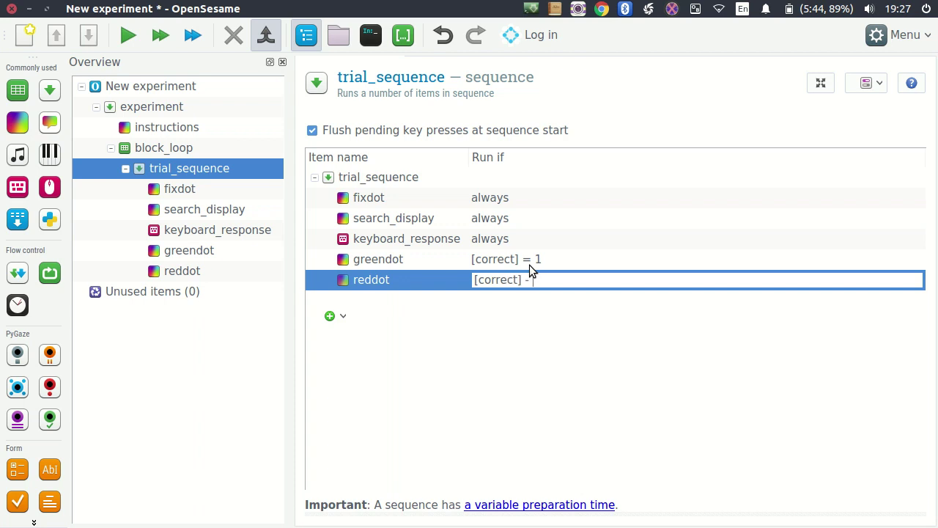
key("Return")
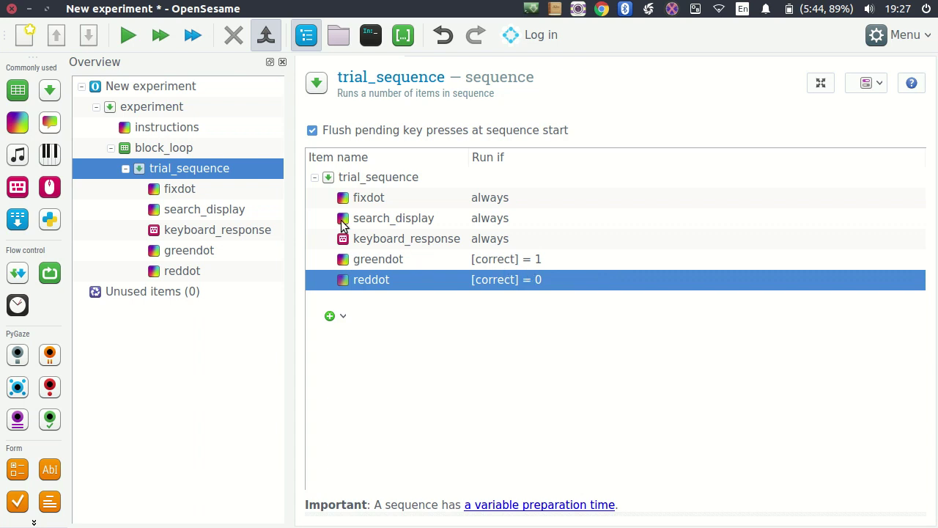
Rename the empty column in the block_loop table as correct_response.
left_click(205, 149)
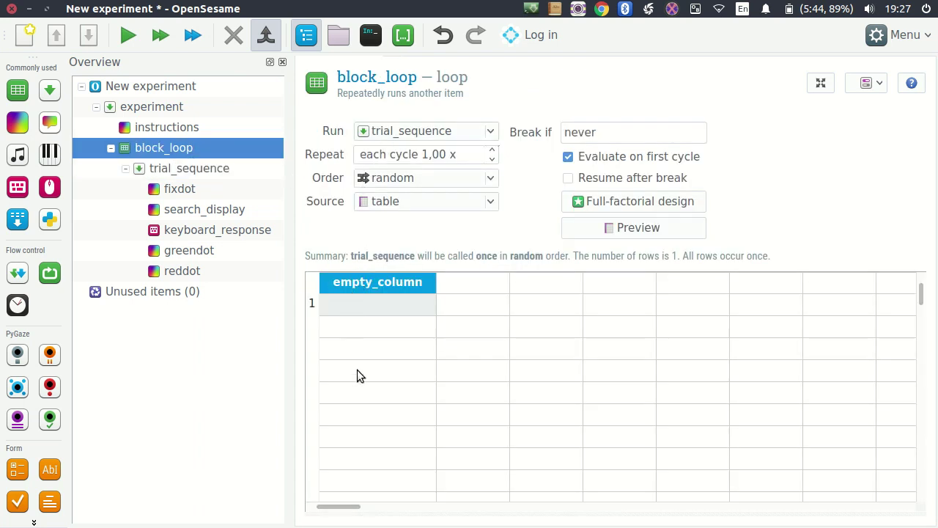
double_click(377, 283)
type("corr")
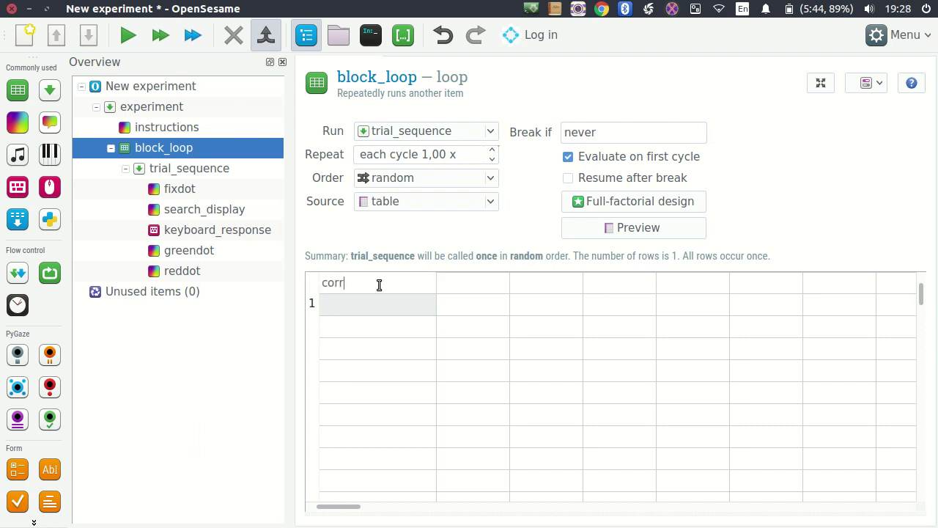
type("ect_response")
key("Return")
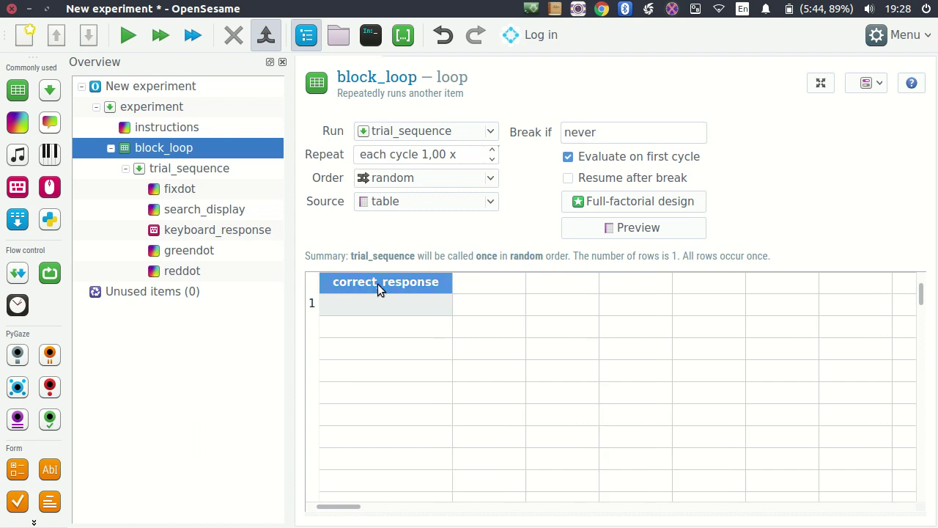
Enter left in row 1 and right in row 2 of the correct_response column.
left_click(377, 283)
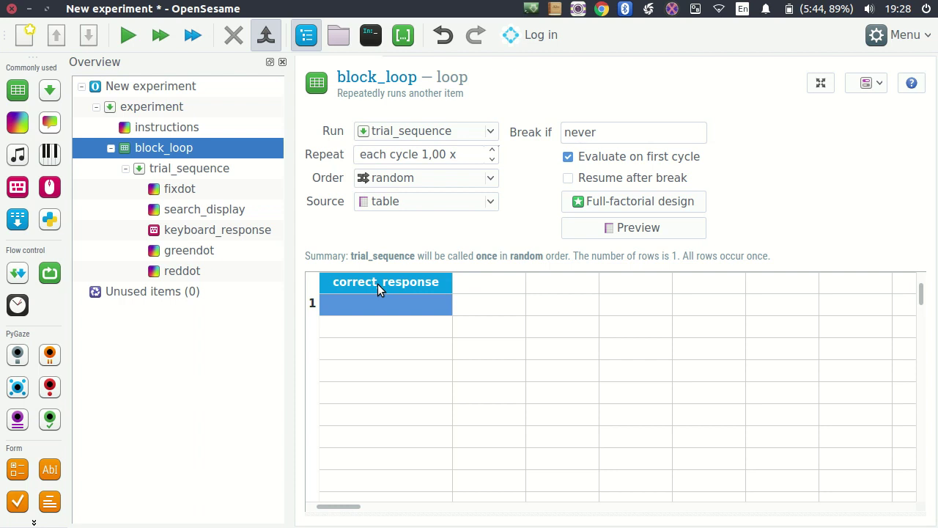
type("left")
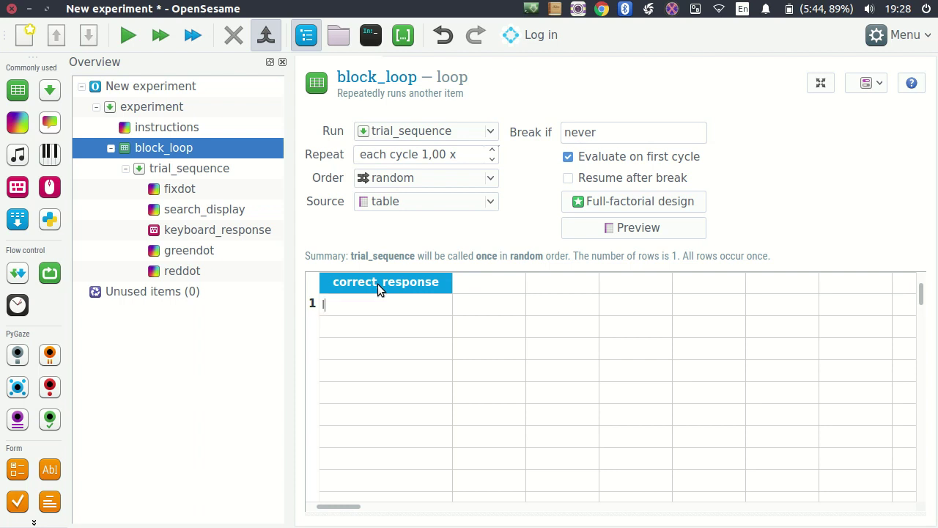
key("Return")
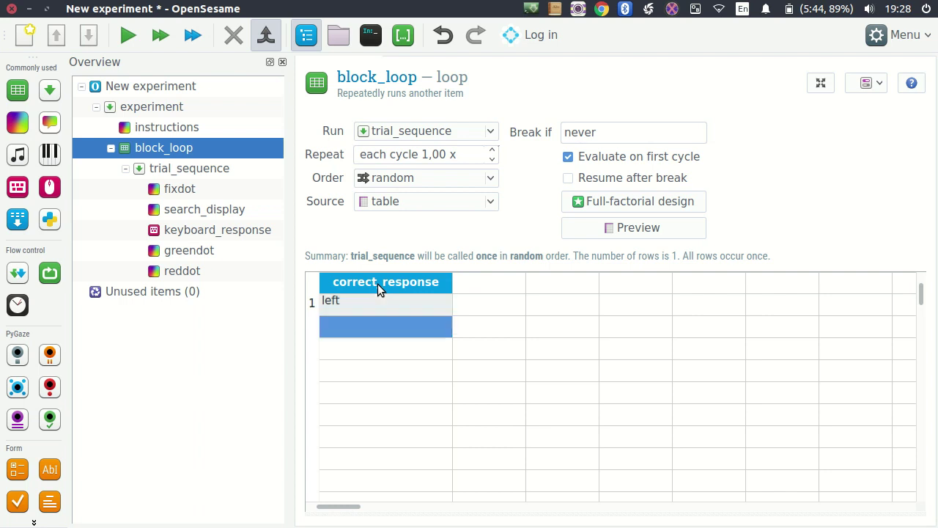
type("right")
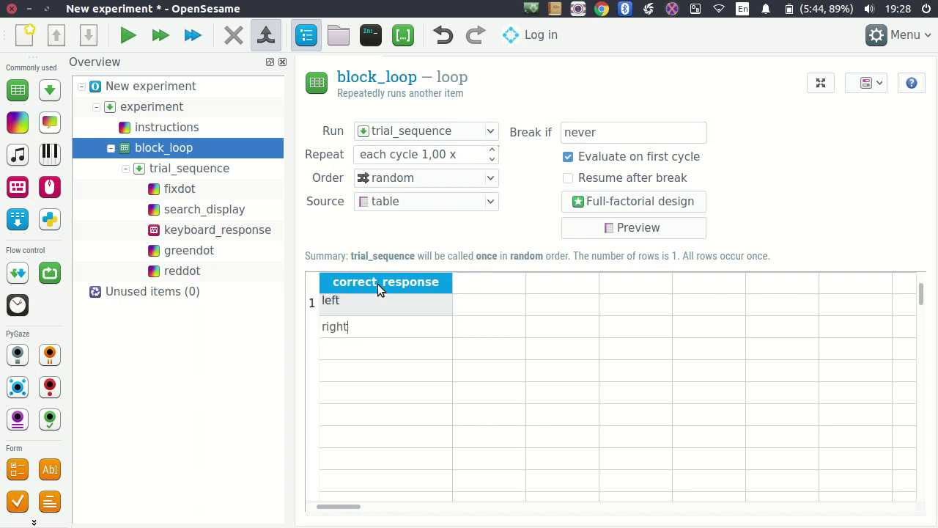
key("Tab")
Add a stim1 column to the loop table with F in row 1 and H in row 2.
key("Up")
type("stim1")
key("Return")
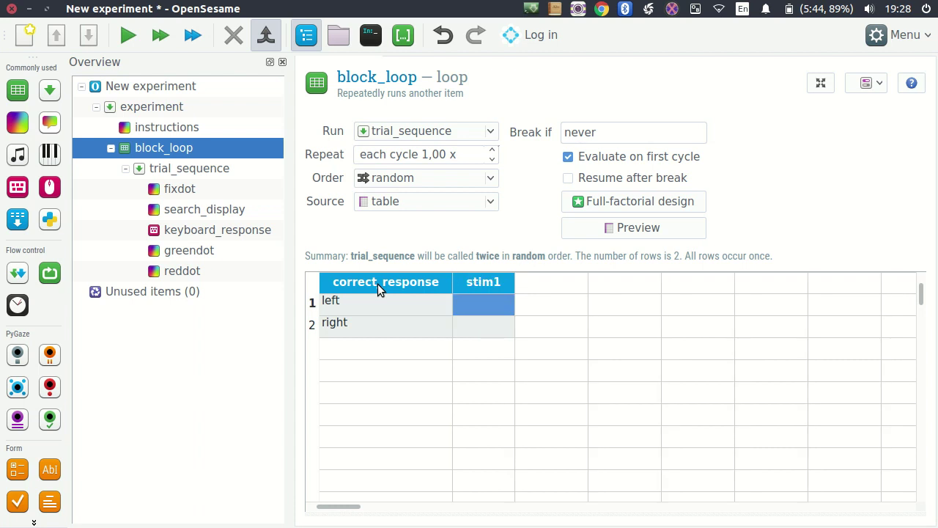
type("F")
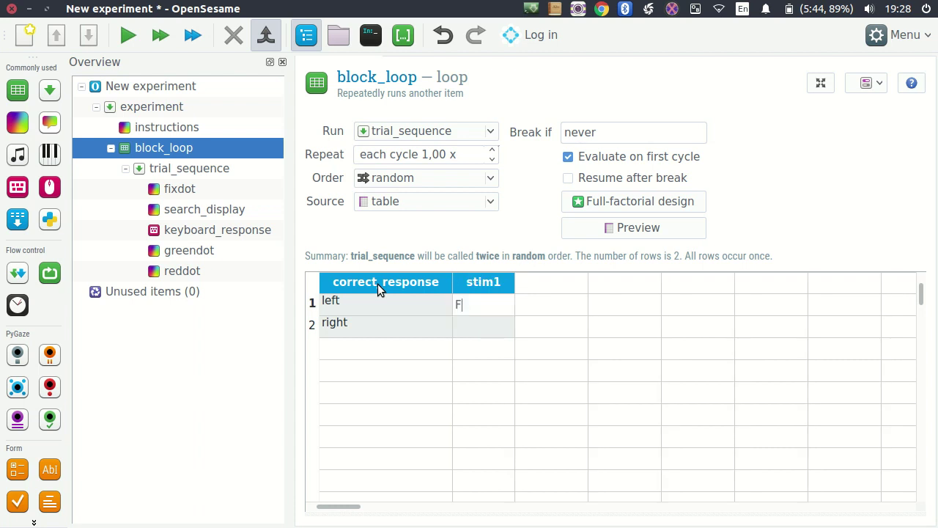
key("Return")
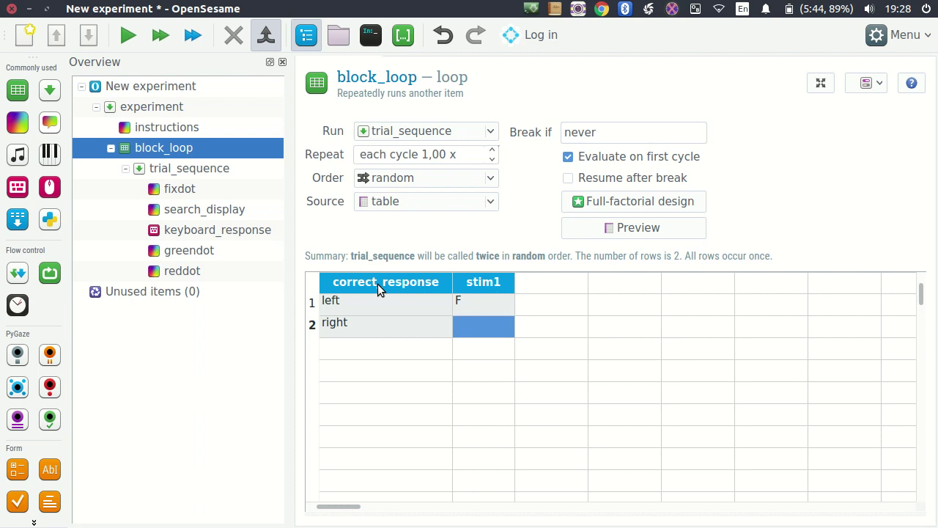
type("H")
key("Return")
left_click(473, 302)
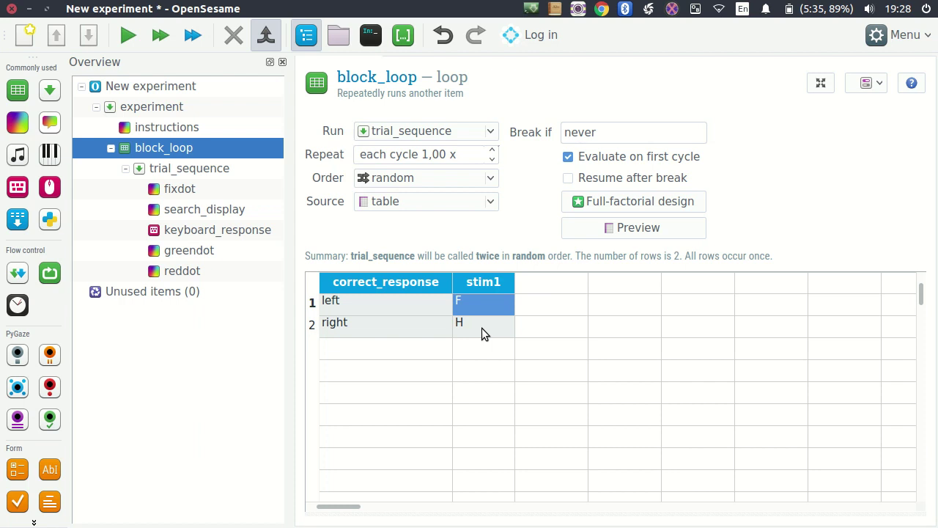
Add seven more columns after stim1, named stim2 through stim8.
key("Up")
key("Right")
type("stim2")
key("Tab")
type("stim3")
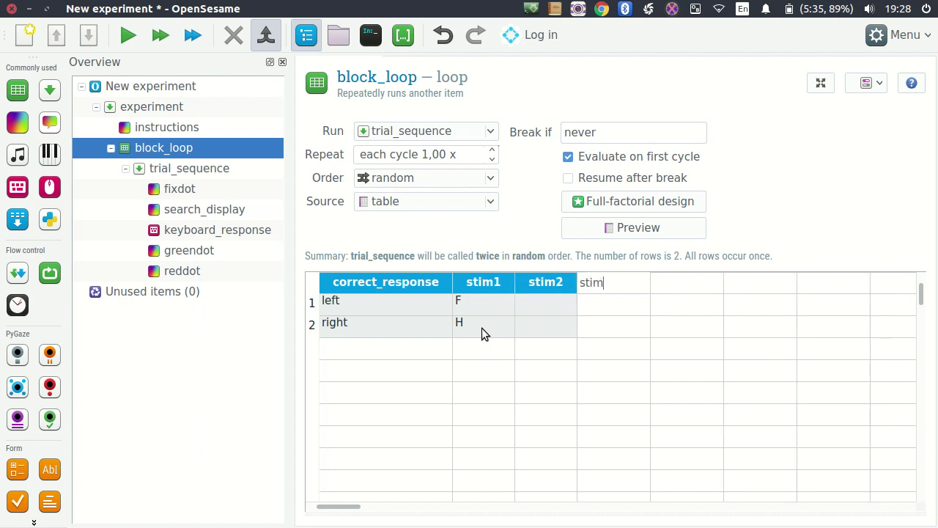
key("Tab")
type("stim4")
key("Tab")
type("stim5")
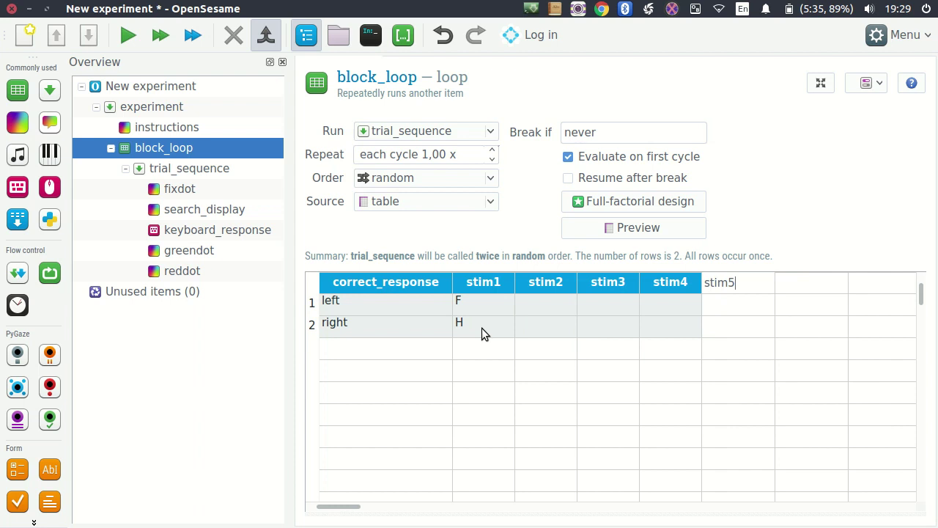
key("Tab")
type("stim6")
key("Tab")
type("stim7")
key("Tab")
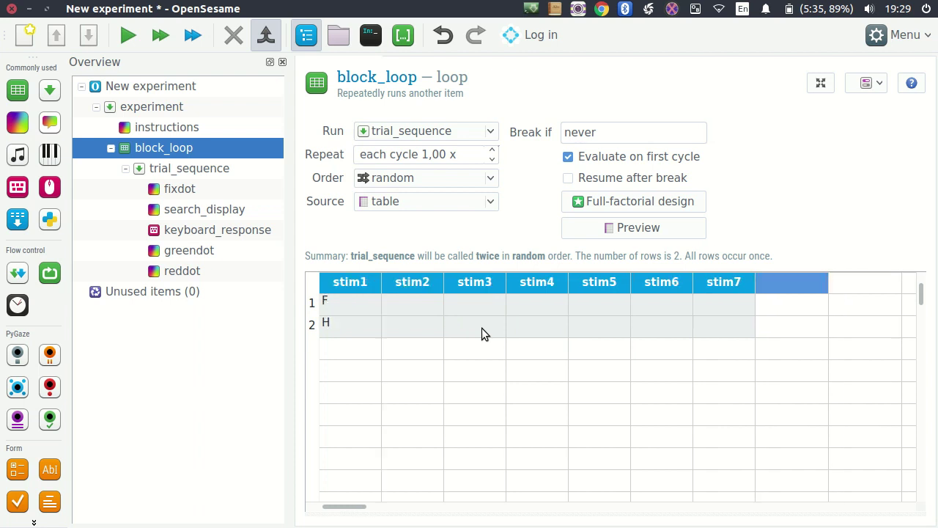
type("stim8")
key("Return")
Fill row 1 of columns stim2 to stim8 with the distractor letters L, E, W, P, Y, U and X.
key("Left")
key("Left")
key("Left")
key("Left")
key("Left")
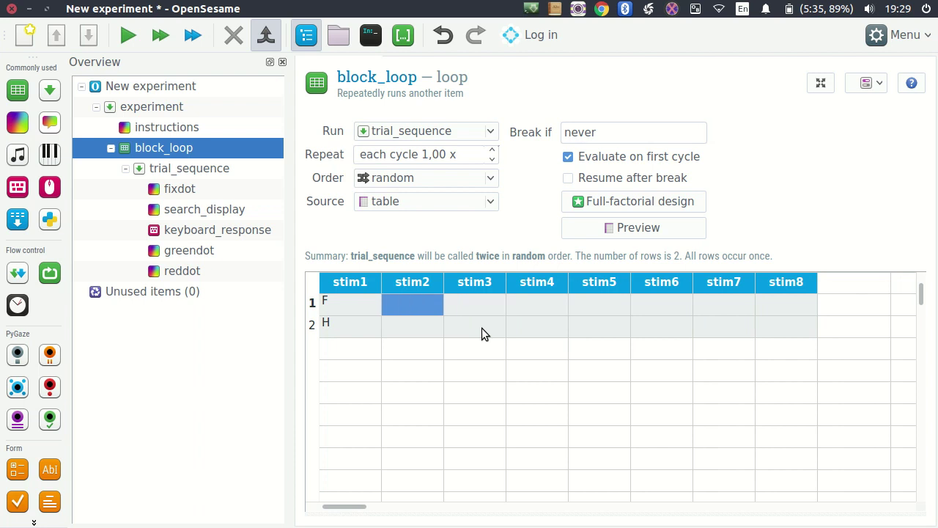
type("L")
key("Tab")
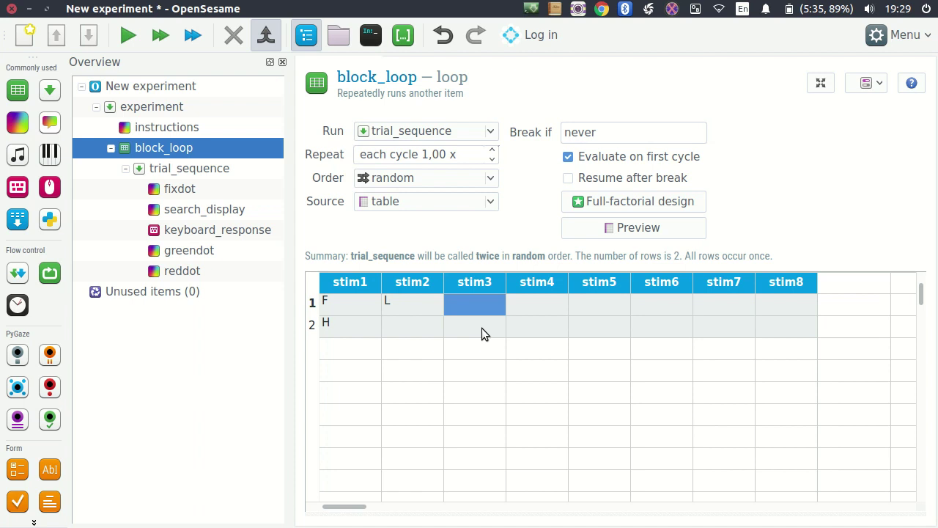
type("E")
key("Tab")
type("W")
key("Tab")
type("P")
key("Tab")
type("Y")
key("Tab")
type("U")
key("Tab")
type("X")
Copy the stim2 to stim8 letters from row 1 into row 2.
key("shift+Tab")
left_click_drag(412, 304, 765, 301)
key("ctrl+c")
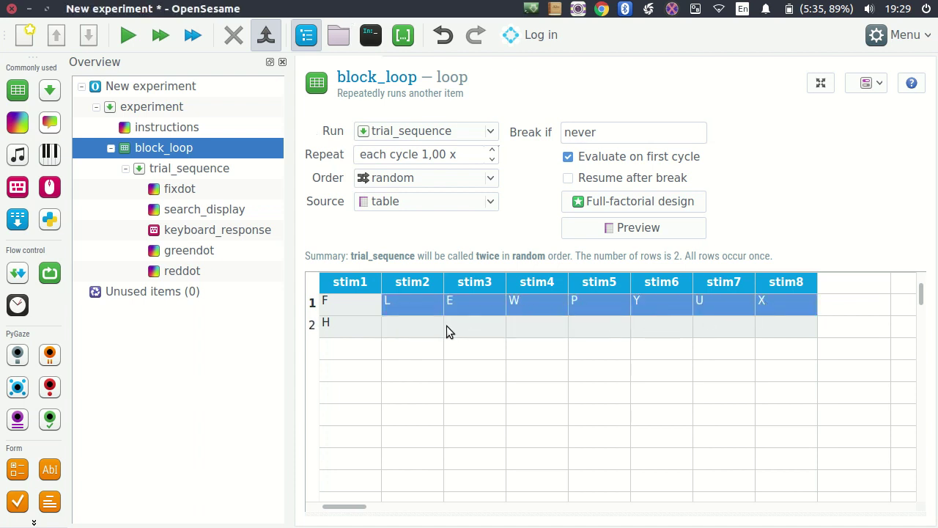
left_click(400, 322)
key("ctrl+v")
Set block_loop to repeat each cycle 4 times.
left_click(407, 296)
key("Left")
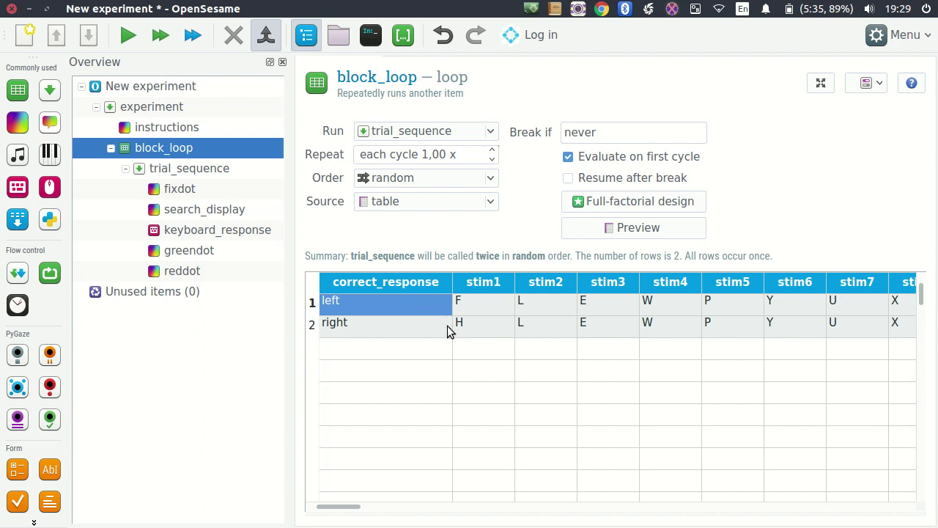
left_click(423, 154)
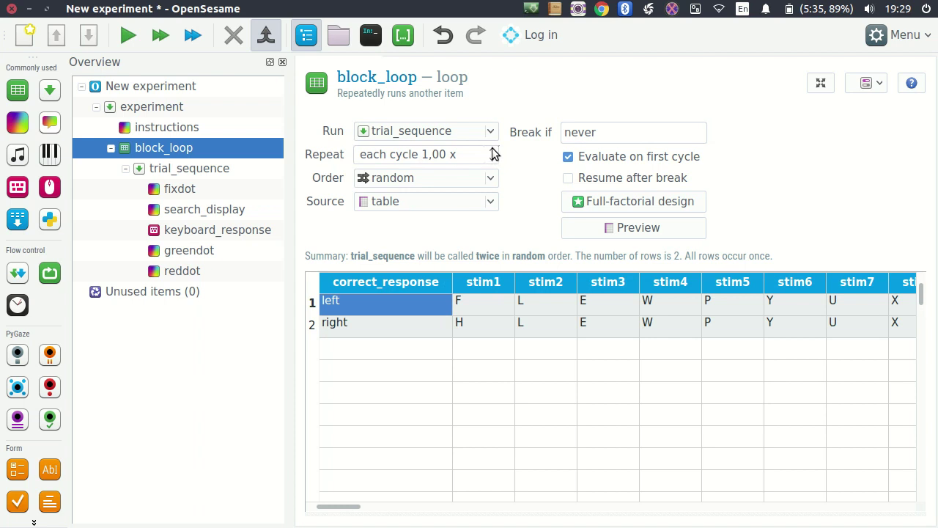
scroll(492, 151, "up", 3)
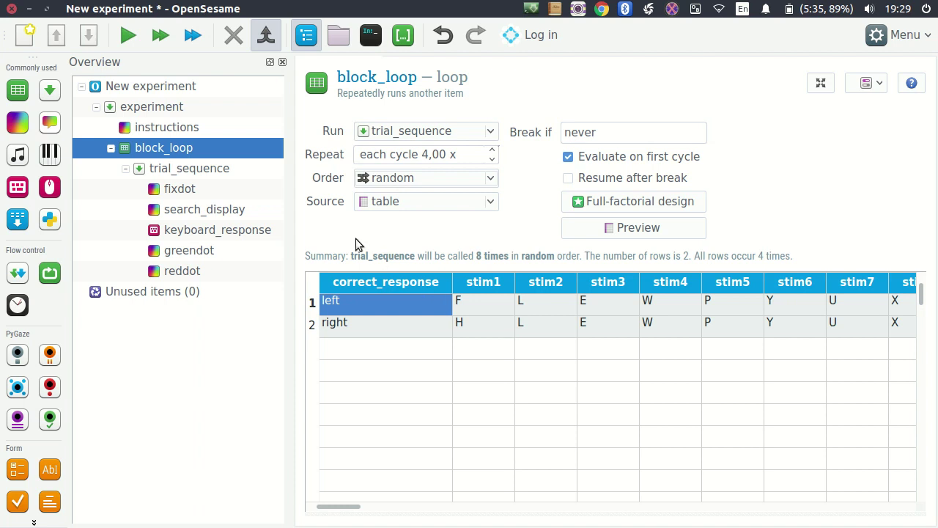
Quick-run the experiment in a window, continue past the instructions and respond to every trial until it ends.
left_click(192, 36)
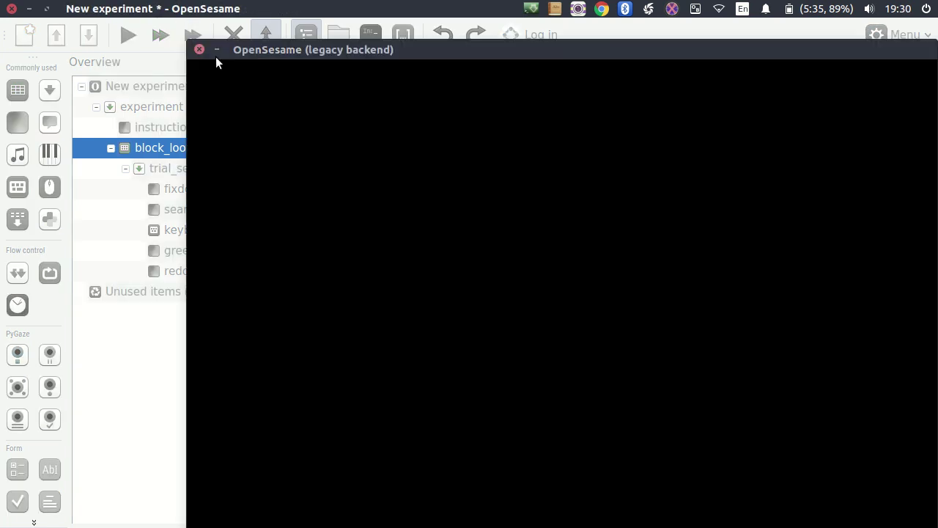
left_click_drag(530, 52, 472, 32)
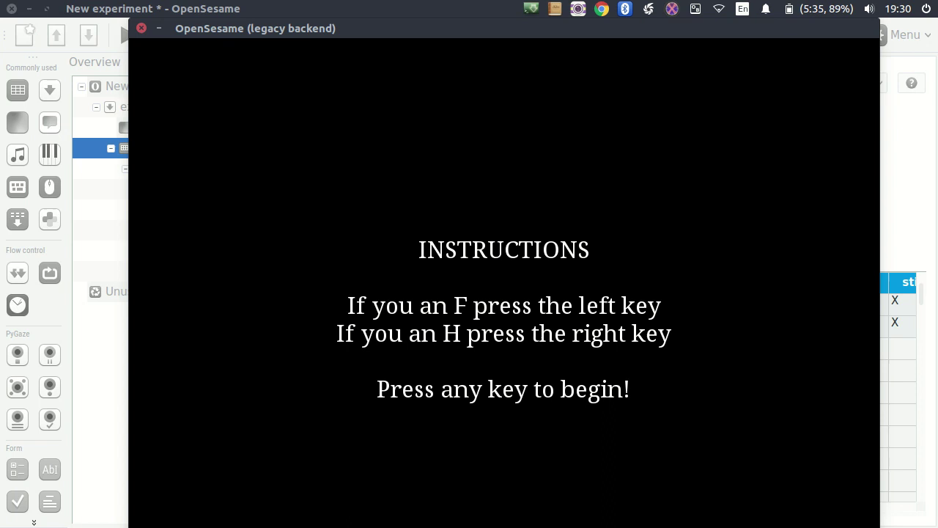
key("space")
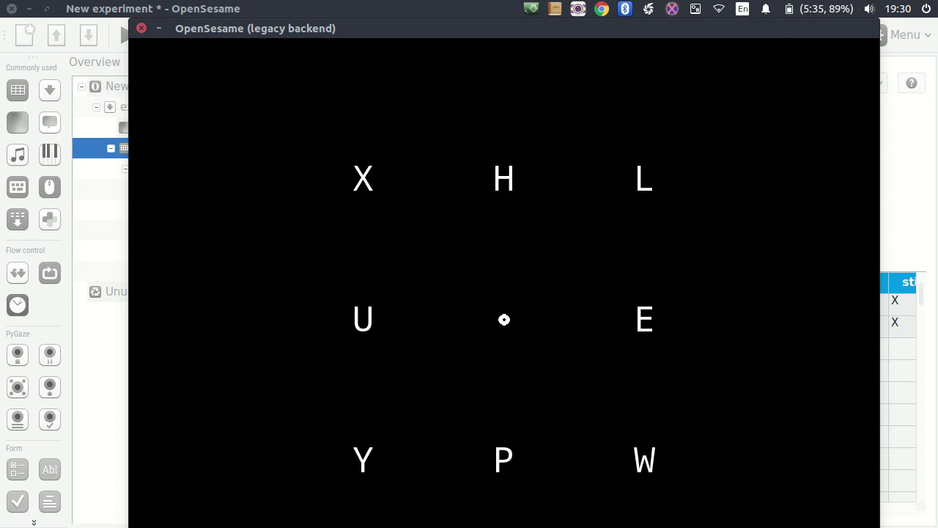
key("space")
key("space")
key("space")
key("space")
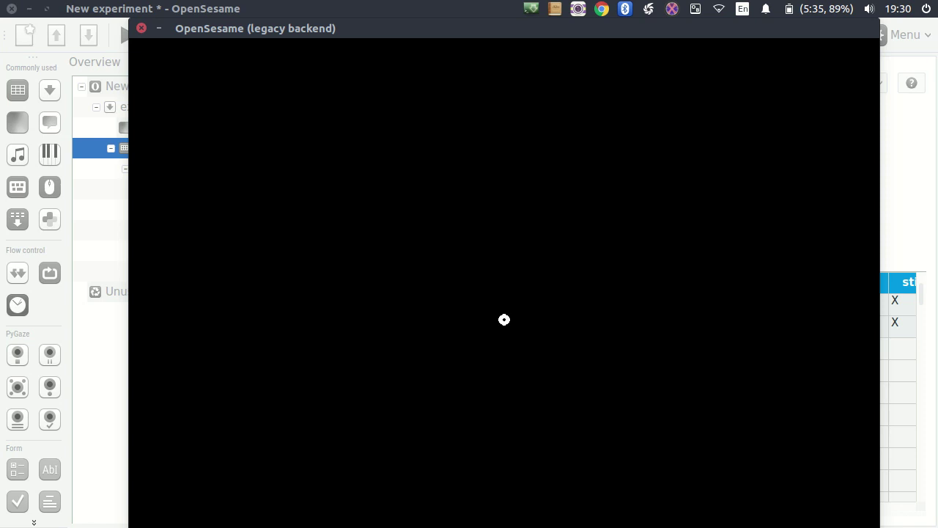
key("space")
key("space")
key("space")
key("space")
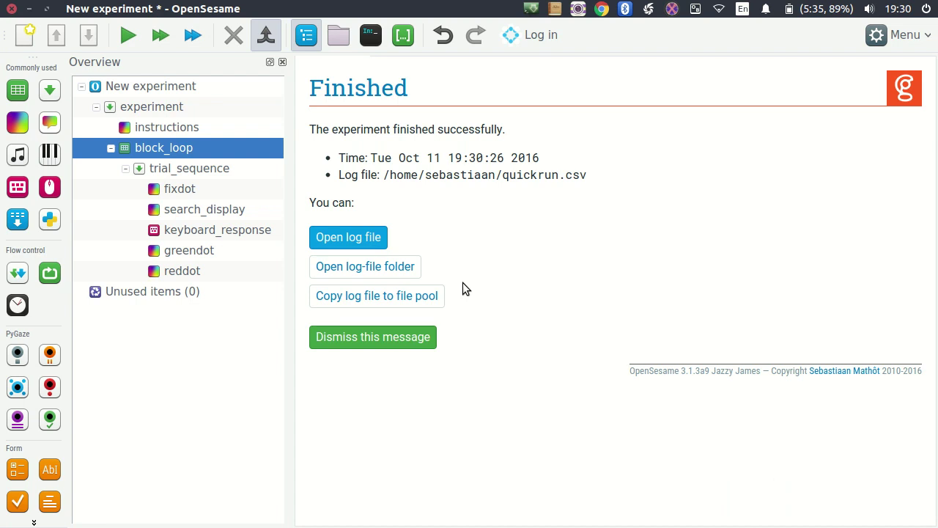
Return to block_loop and show its script to examine the underlying code.
left_click(153, 154)
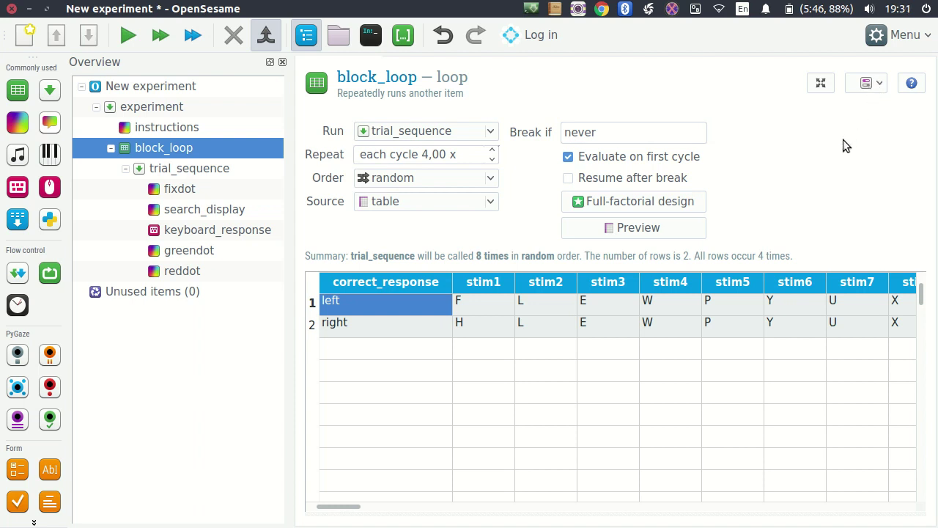
left_click(869, 84)
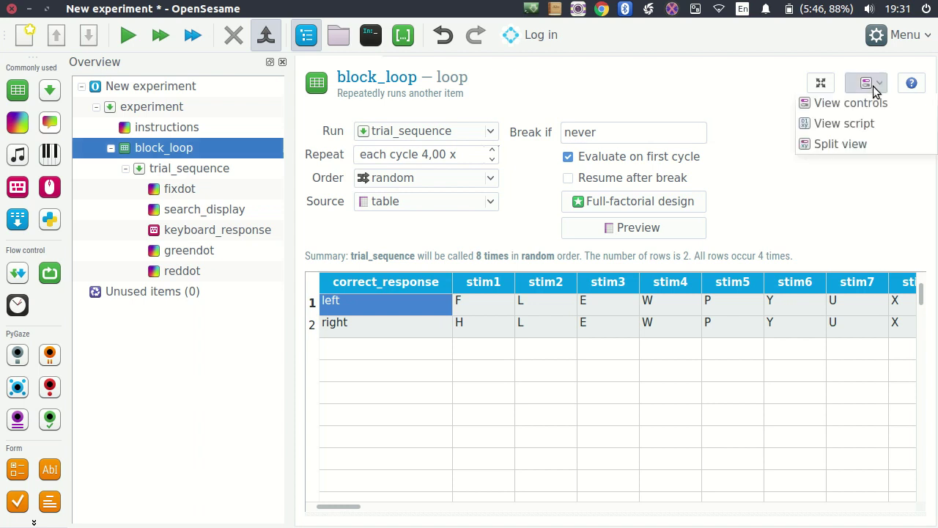
left_click(875, 124)
left_click(522, 249)
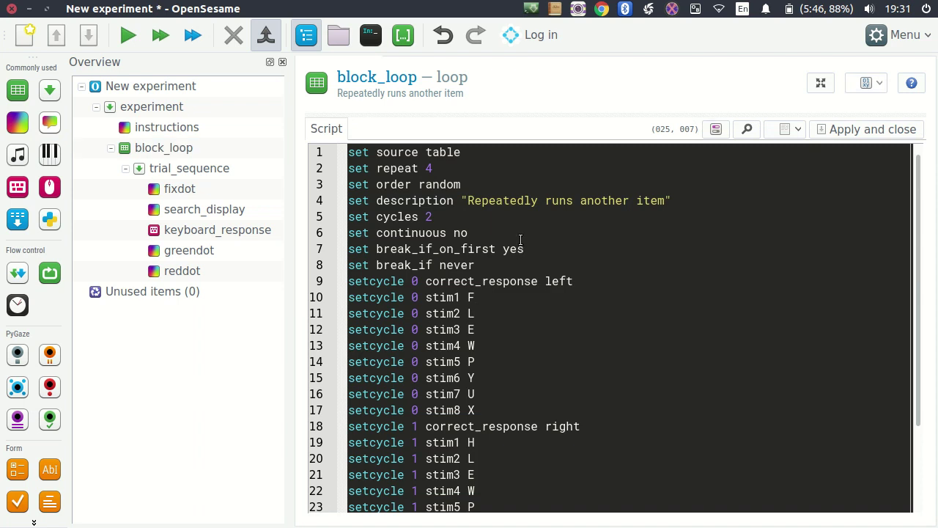
Add the line "shuffle_horiz stim1 stim2 stim3 stim4 stim5 stim6 stim7 stim8" after "run trial_sequence" in the block_loop script and apply it.
scroll(520, 240, "down", 2)
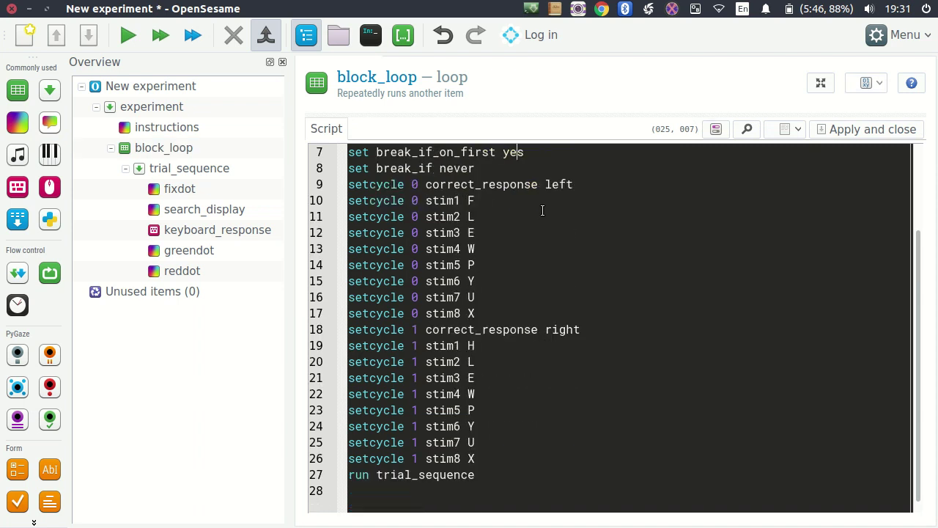
left_click(509, 476)
key("Return")
type("shuffle_horiz")
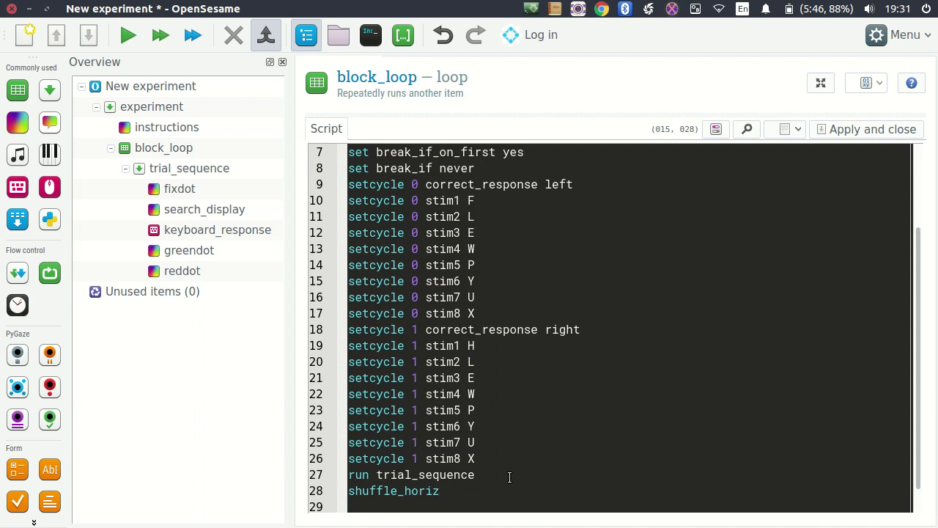
type(" stim1 stim2 stim3 stim4 stim5 stim6 stim7 sti")
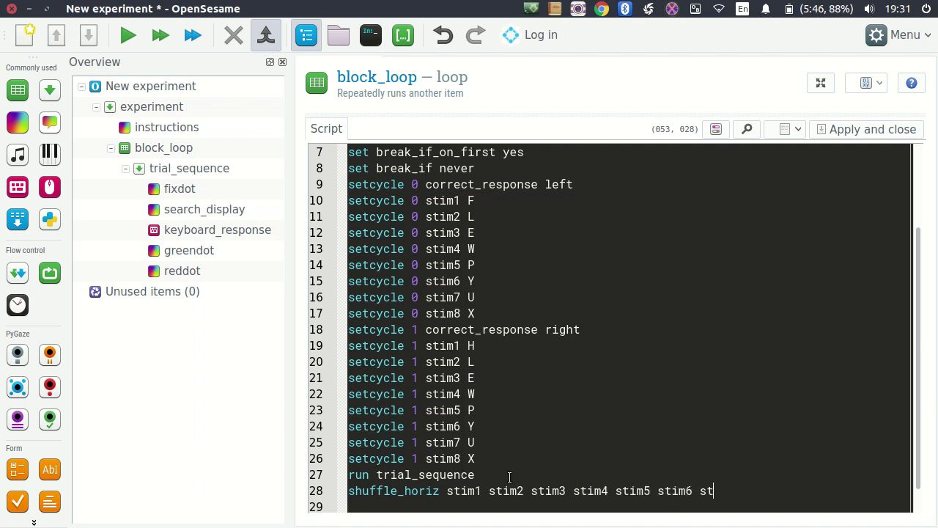
type("m8")
key("Return")
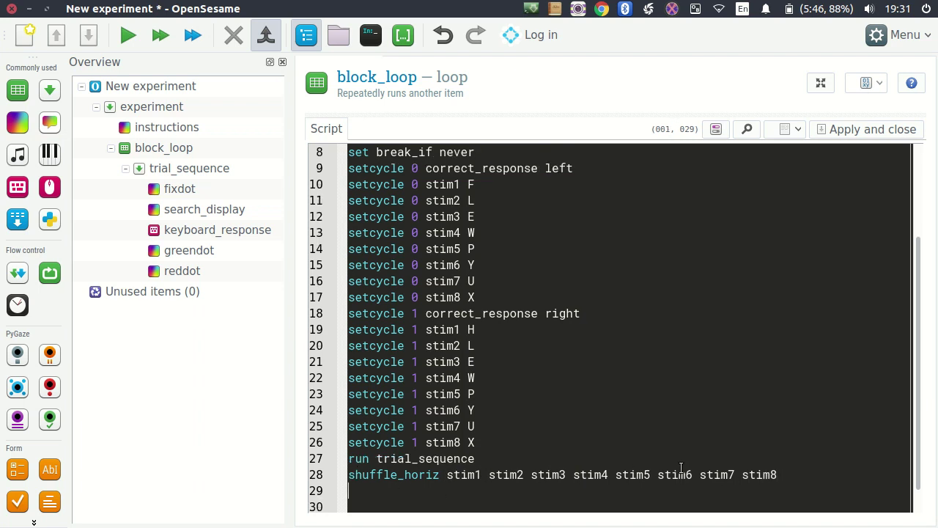
left_click(855, 132)
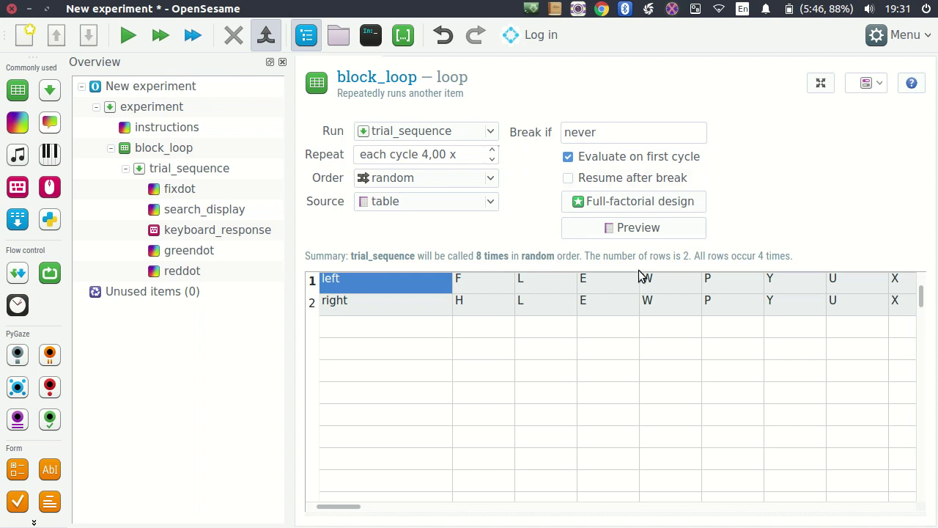
Preview the block_loop table, examine where the F and H targets fall among the shuffled stimulus columns, and dismiss the preview.
left_click(599, 228)
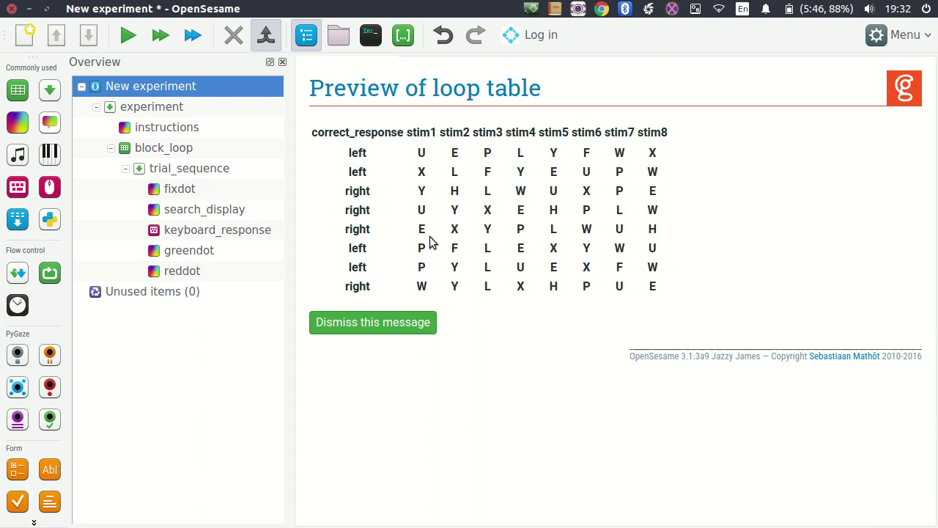
double_click(587, 151)
double_click(488, 171)
double_click(454, 191)
left_click(554, 209)
double_click(553, 209)
left_click_drag(421, 150, 662, 154)
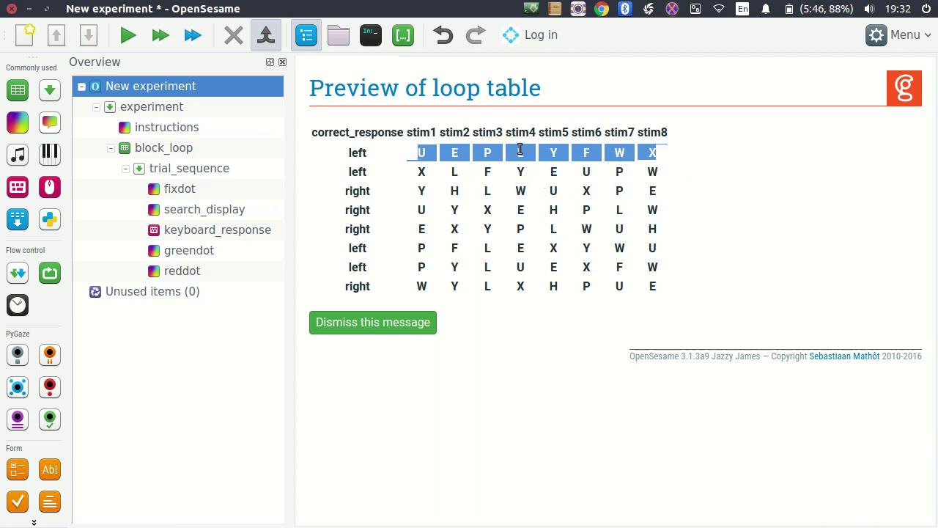
left_click(424, 150)
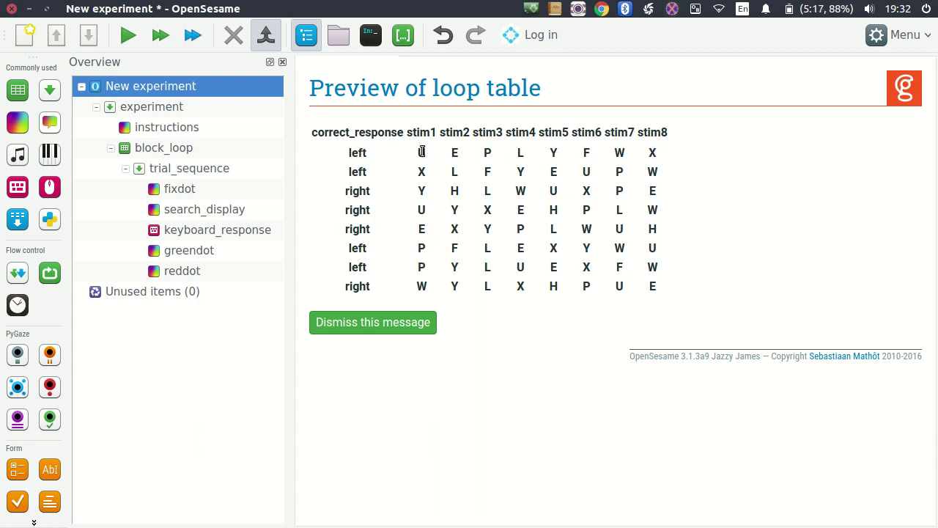
left_click_drag(420, 152, 656, 157)
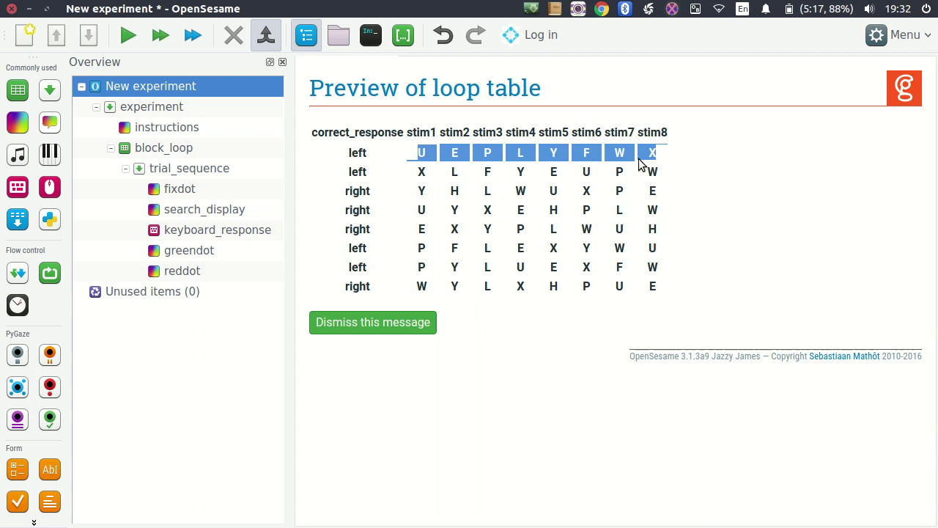
left_click(638, 164)
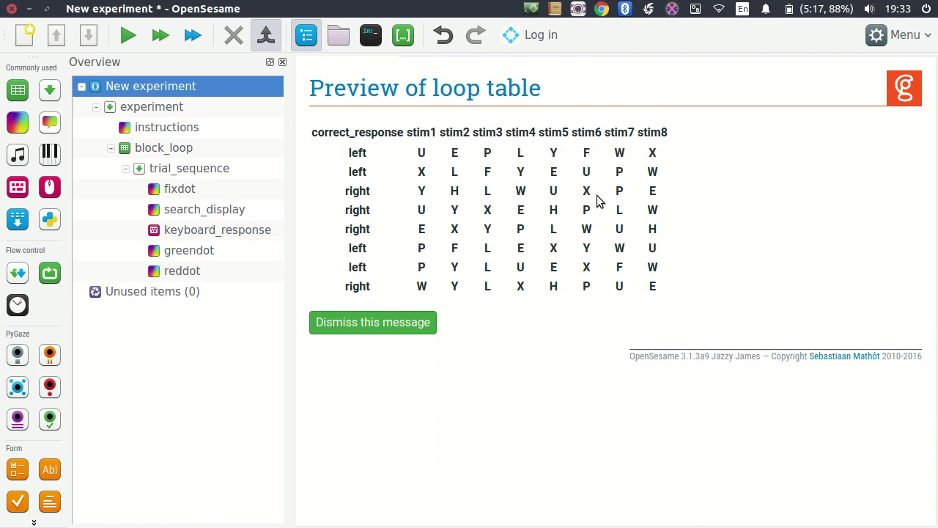
left_click(377, 323)
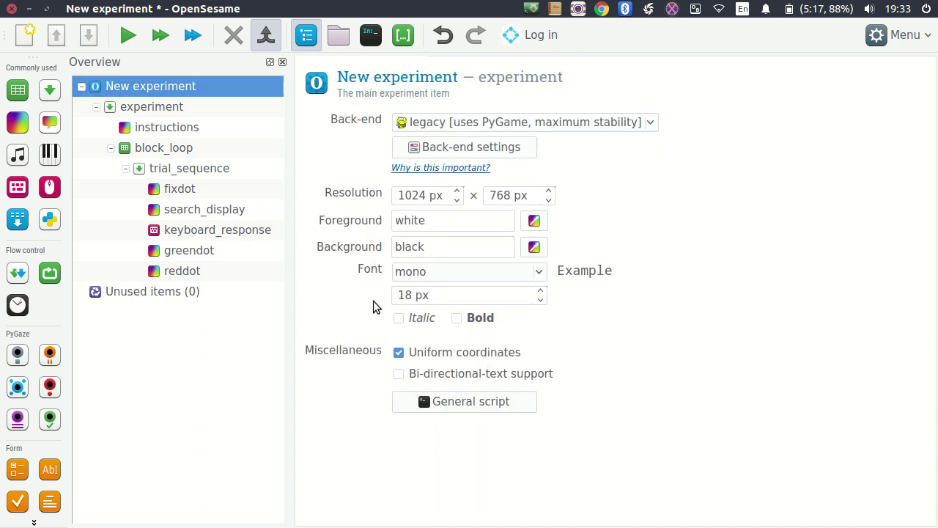
Quick-run the experiment with the shuffled letters, continue past the instructions and respond to each search trial.
left_click(193, 36)
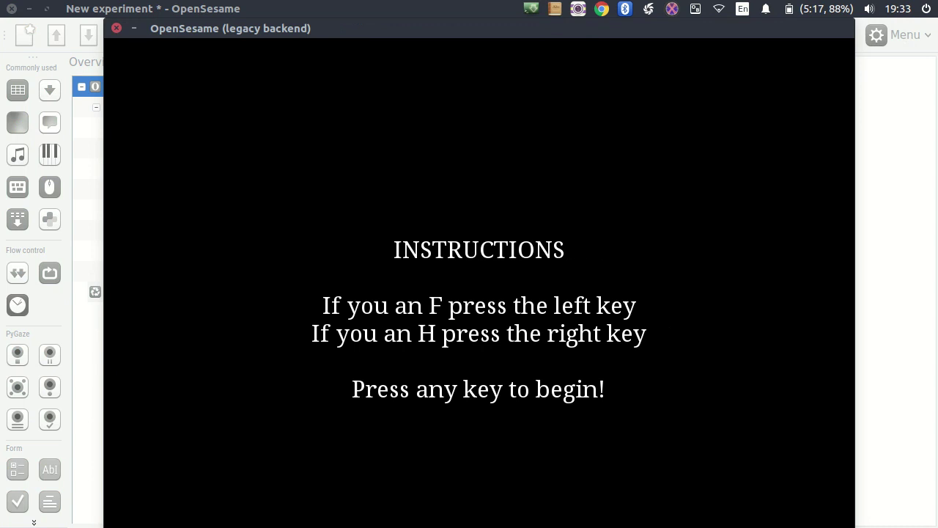
key("space")
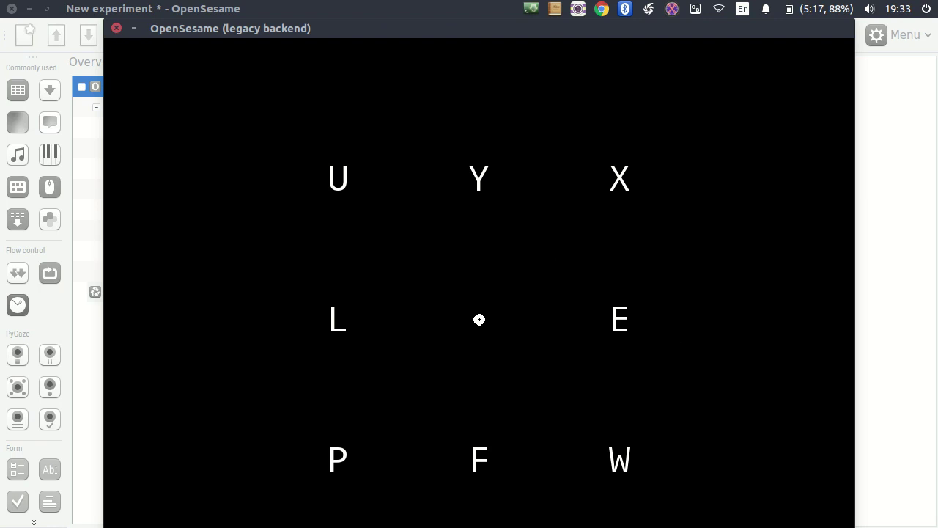
key("Right")
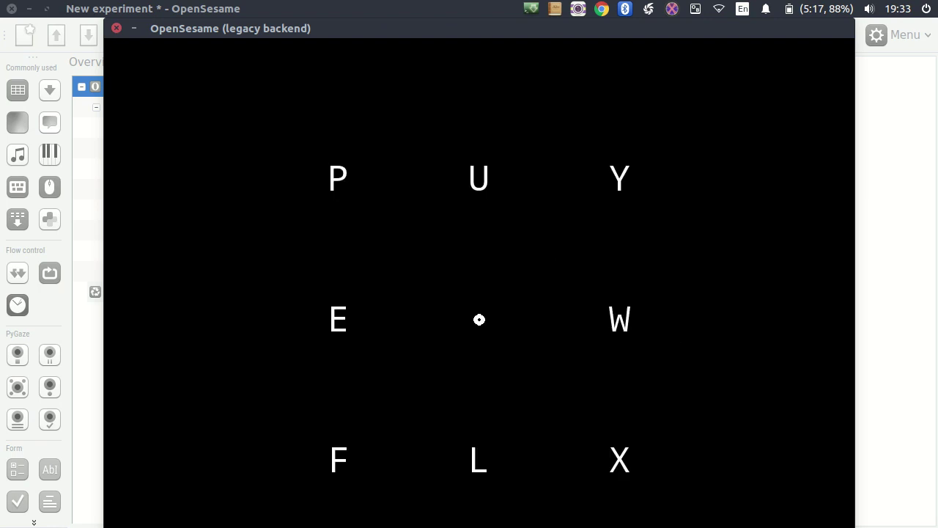
key("Right")
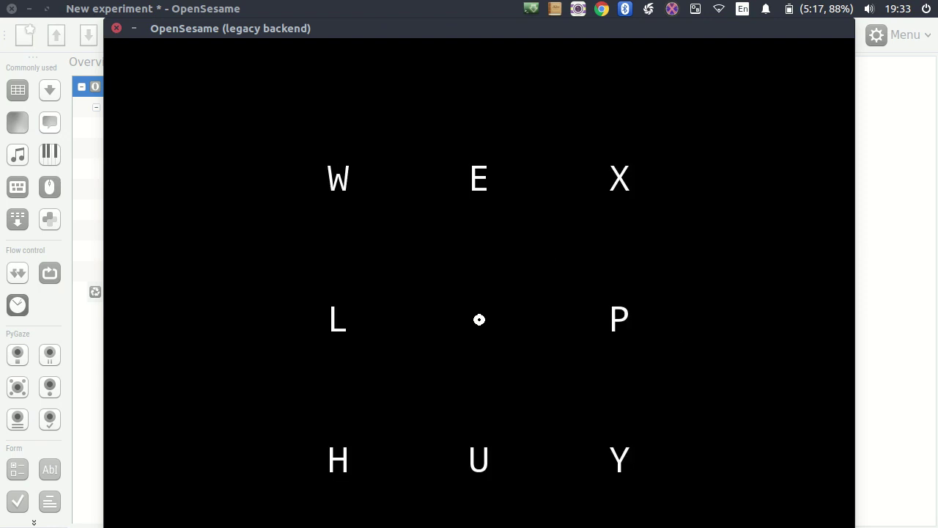
key("Right")
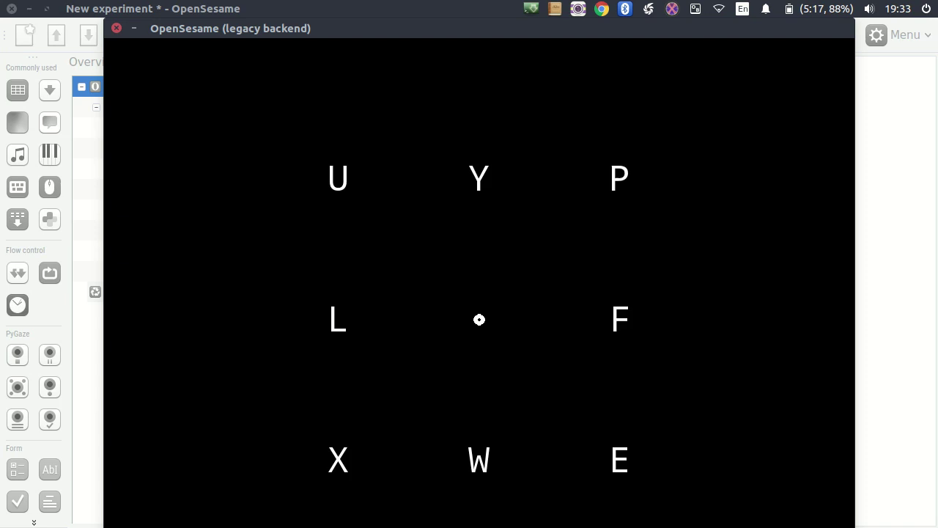
key("Right")
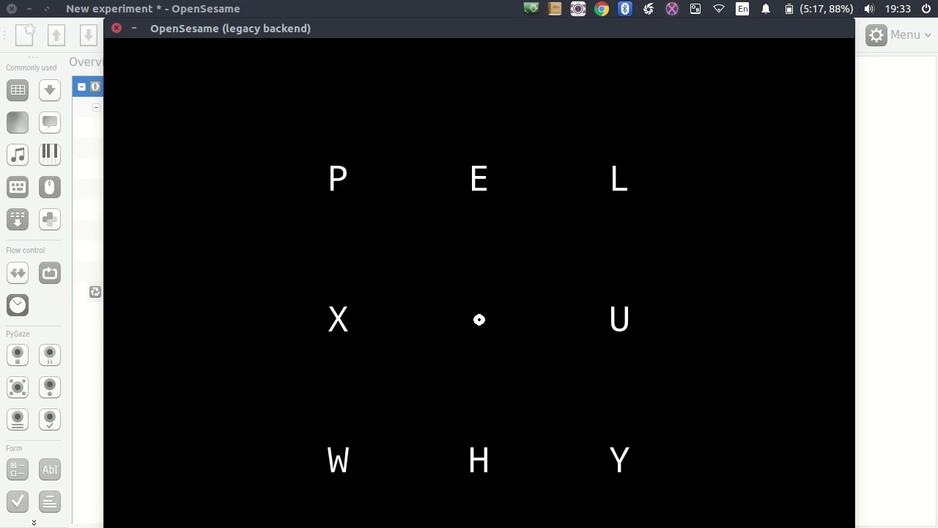
key("Right")
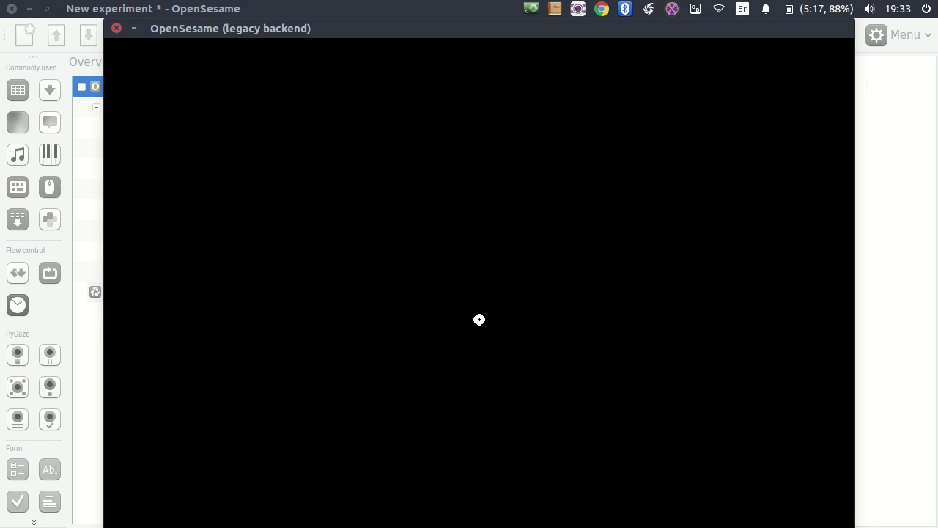
key("Right")
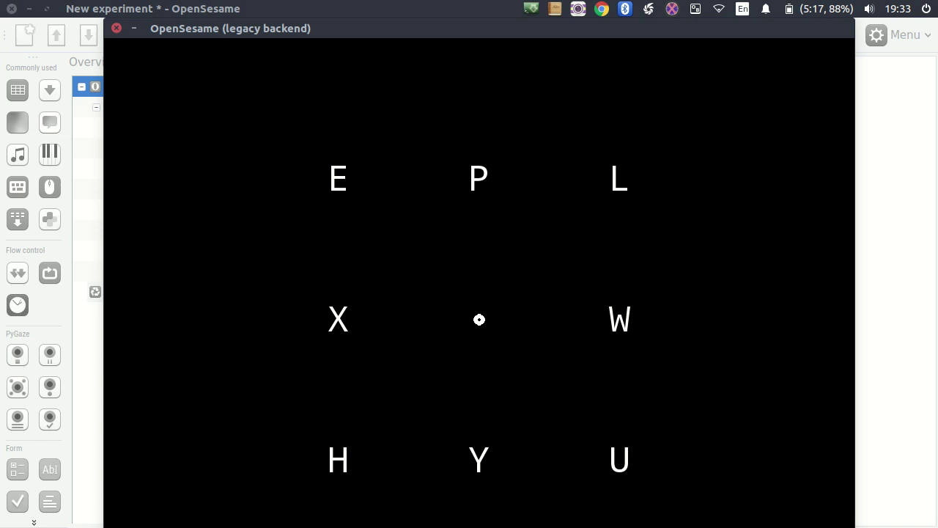
key("Right")
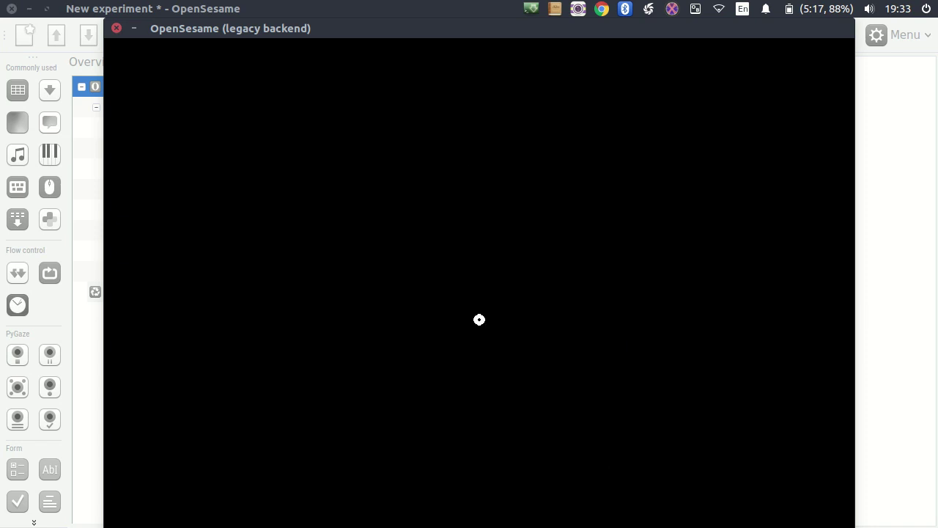
key("Right")
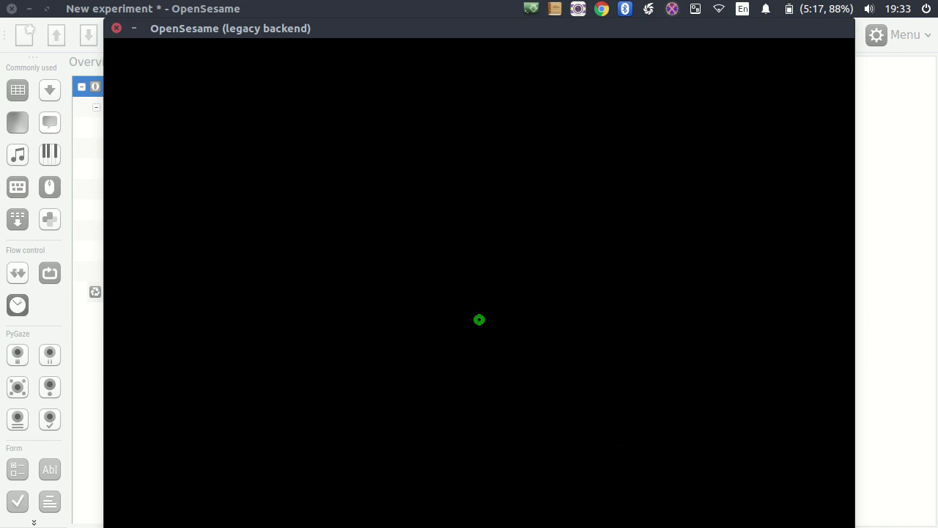